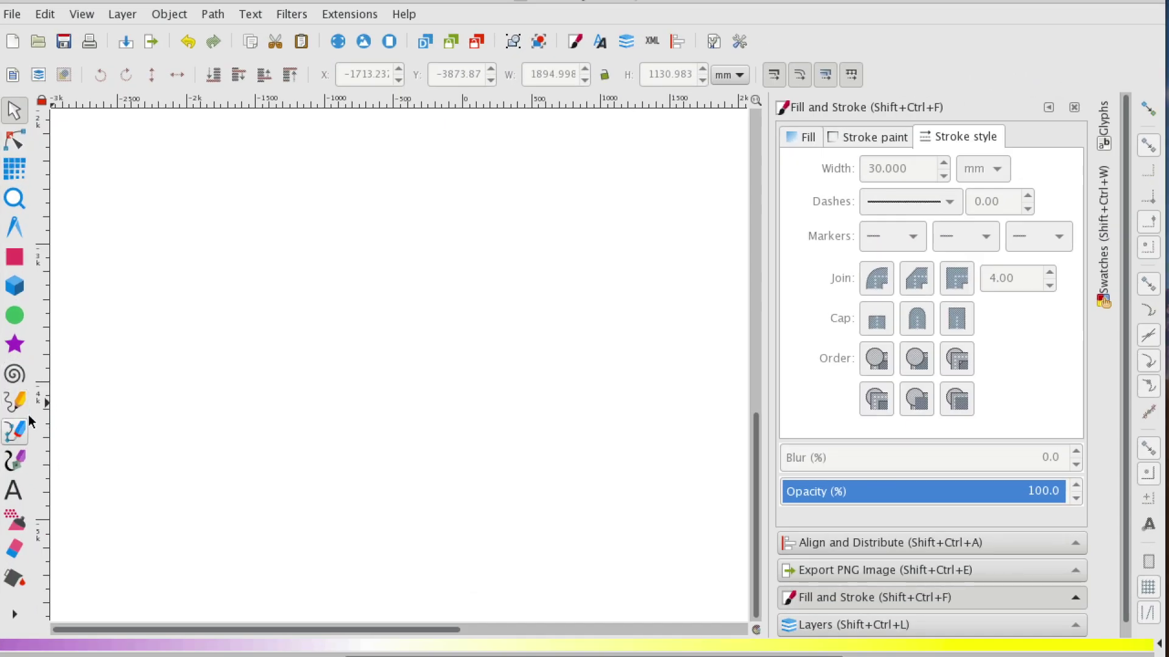
# Draw a closed four-cornered path at the upper left with the Bezier tool (B).
pyautogui.press('b')
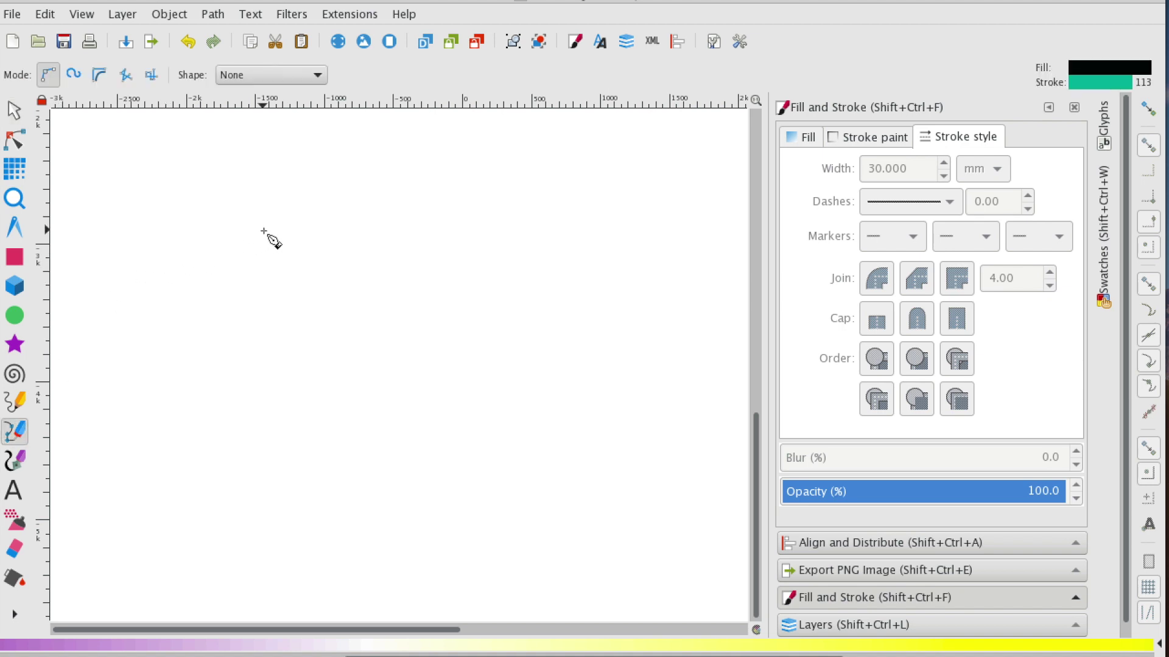
pyautogui.click(218, 224)
pyautogui.click(405, 185)
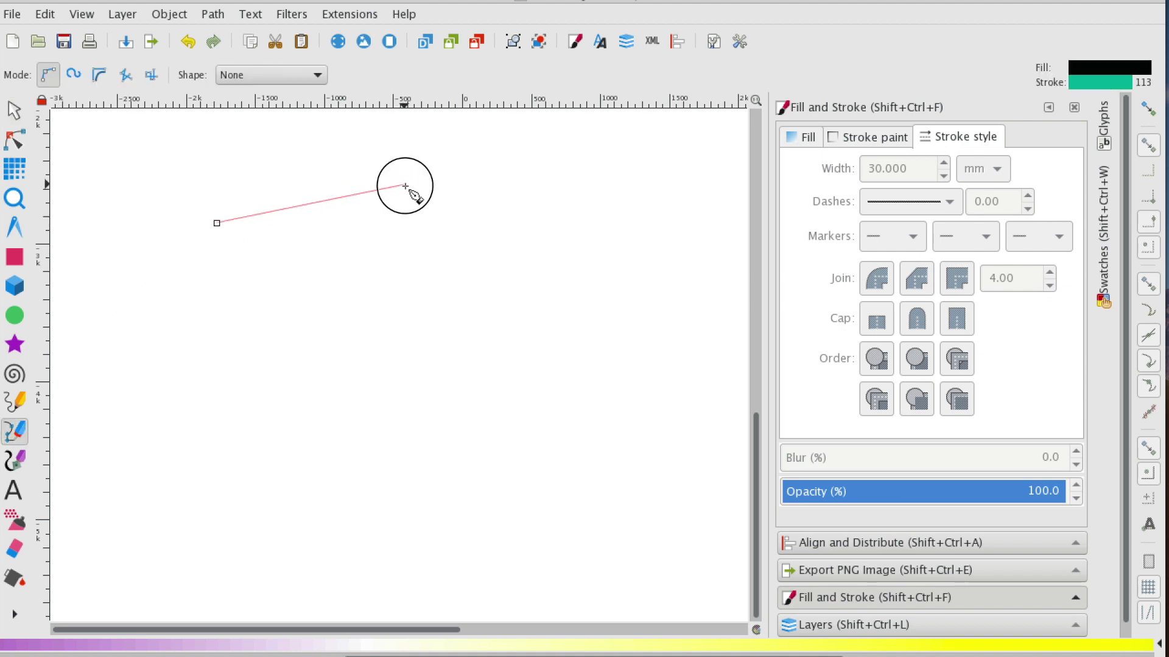
pyautogui.click(474, 315)
pyautogui.click(279, 327)
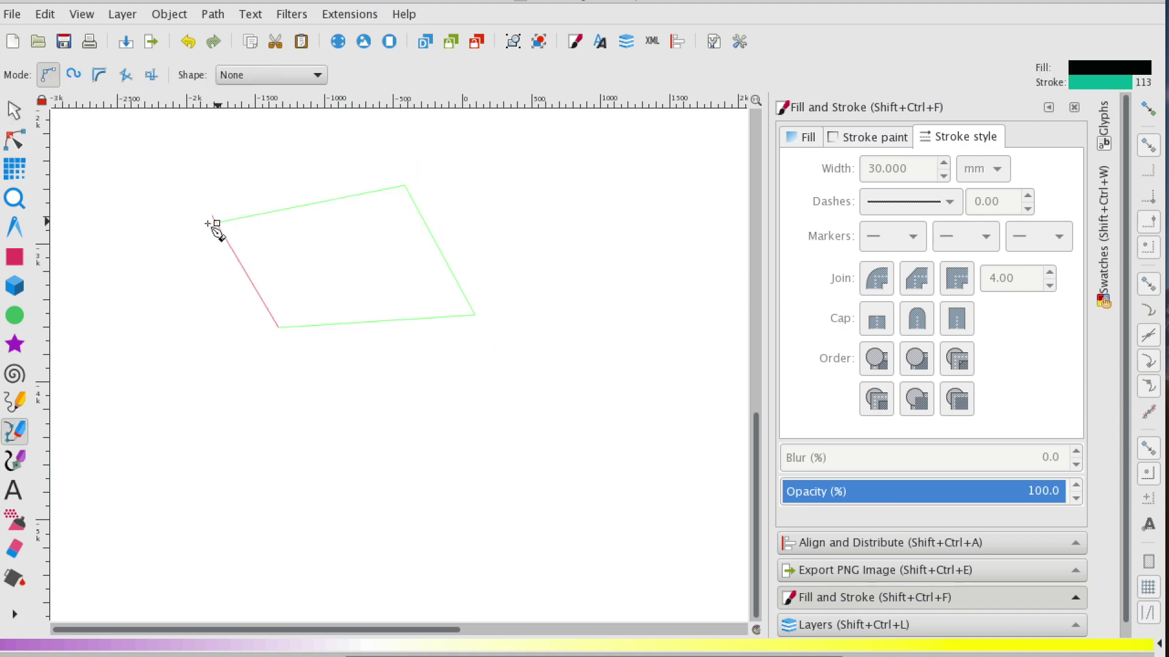
pyautogui.click(216, 224)
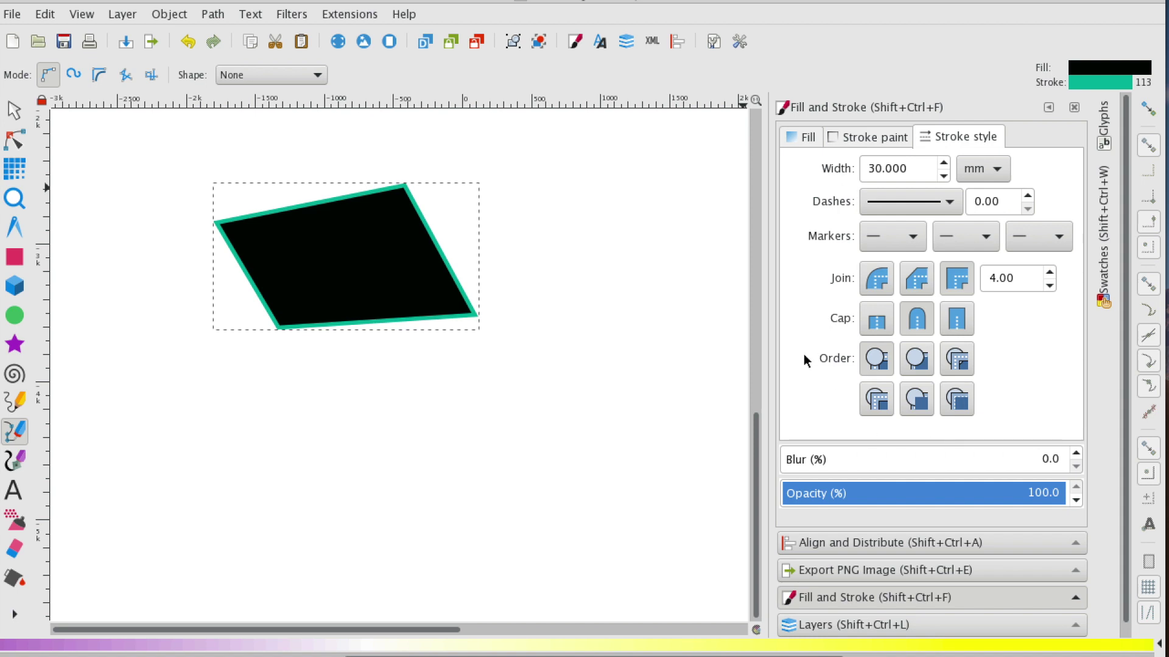
# Check the shape's black fill, teal stroke paint and 30 mm stroke width, then start a second path.
pyautogui.click(797, 138)
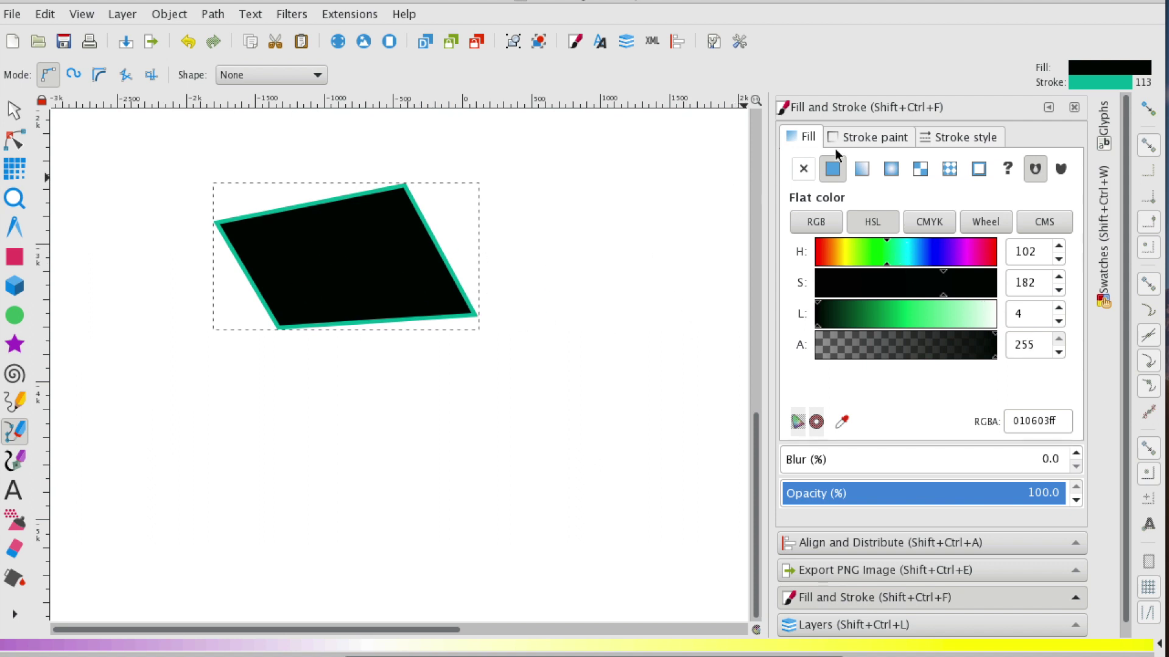
pyautogui.click(854, 138)
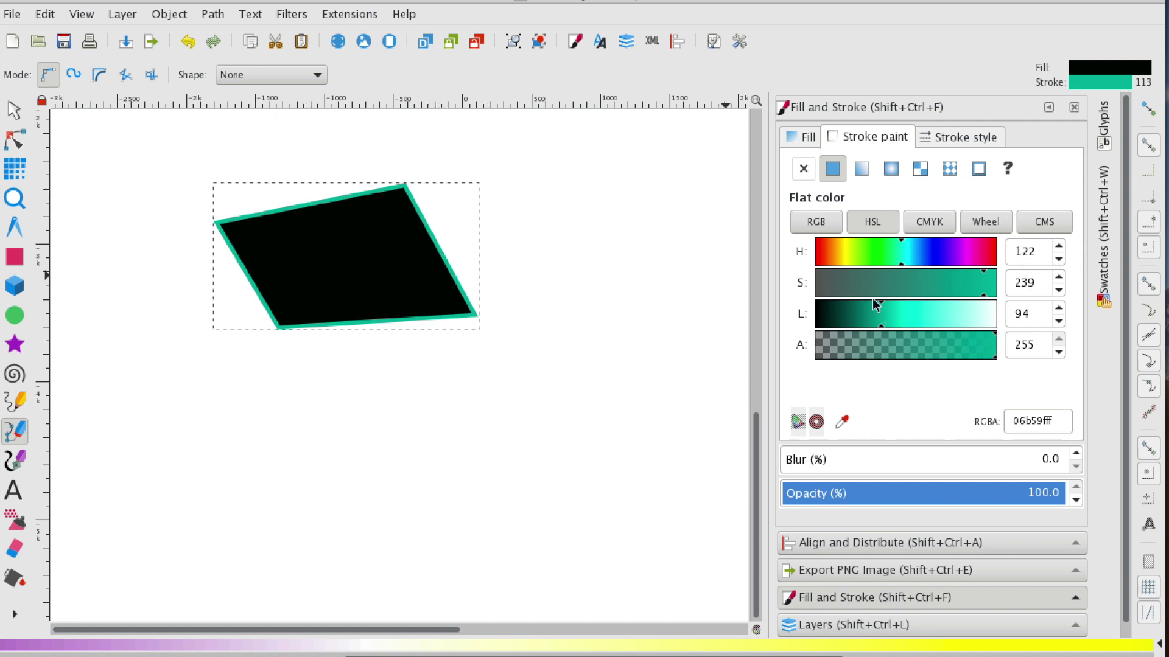
pyautogui.click(951, 138)
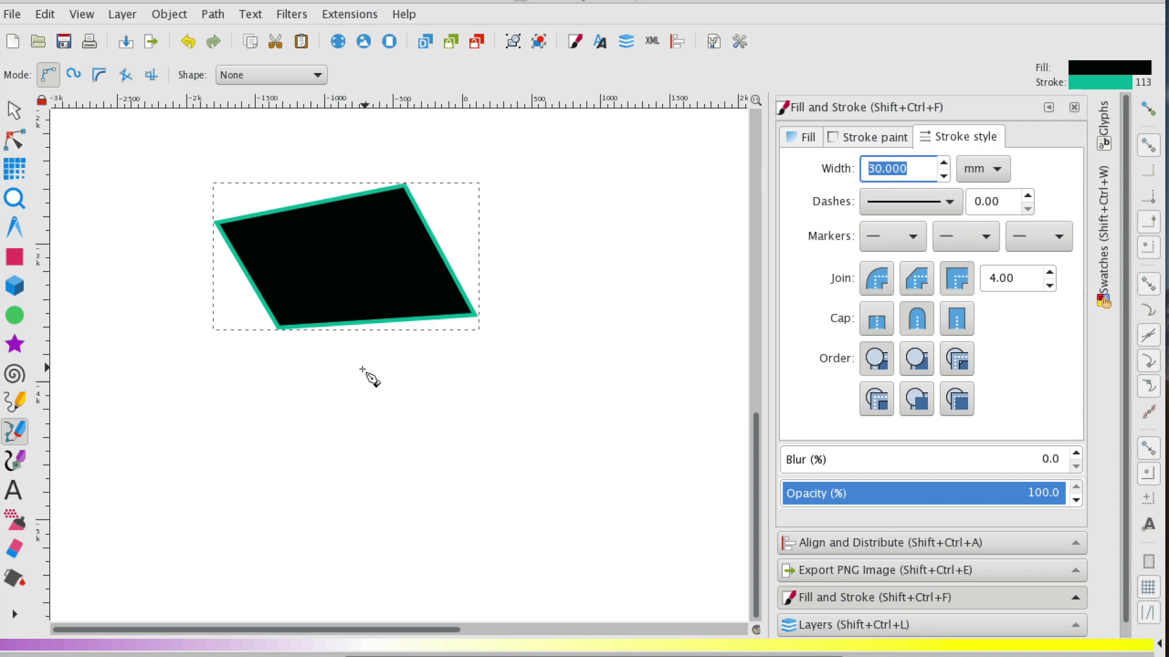
pyautogui.click(368, 378)
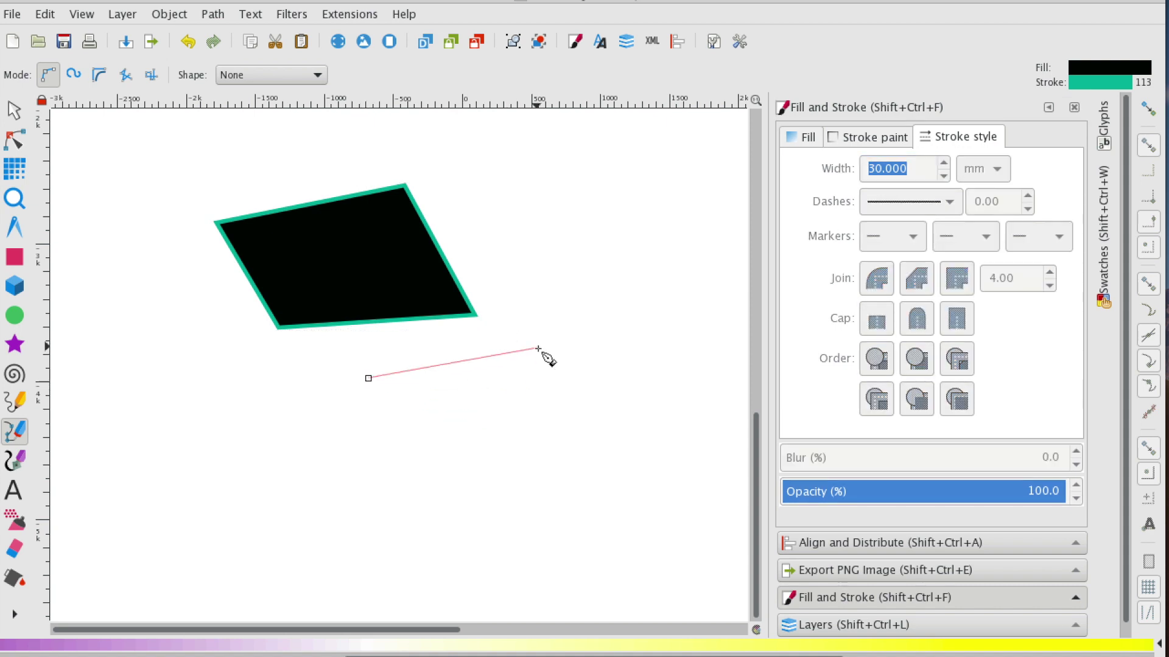
# Finish and close the larger quadrilateral below the first shape.
pyautogui.click(538, 349)
pyautogui.click(553, 453)
pyautogui.click(367, 468)
pyautogui.click(368, 378)
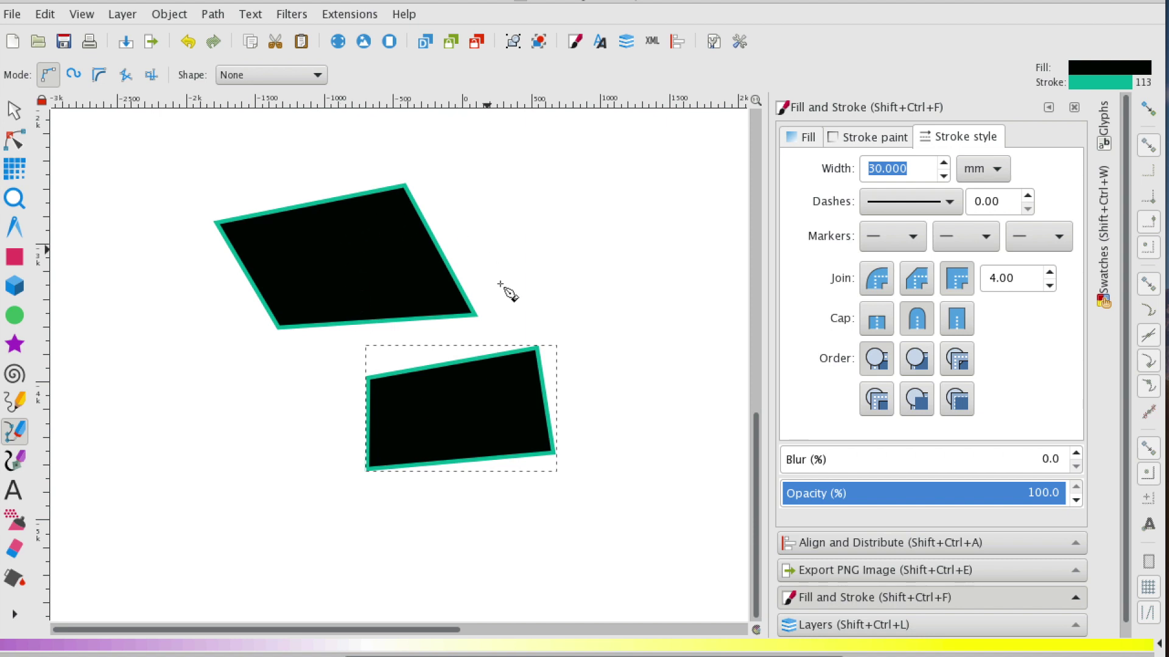
# Draw and close a small quadrilateral to the right of the first shape.
pyautogui.click(552, 197)
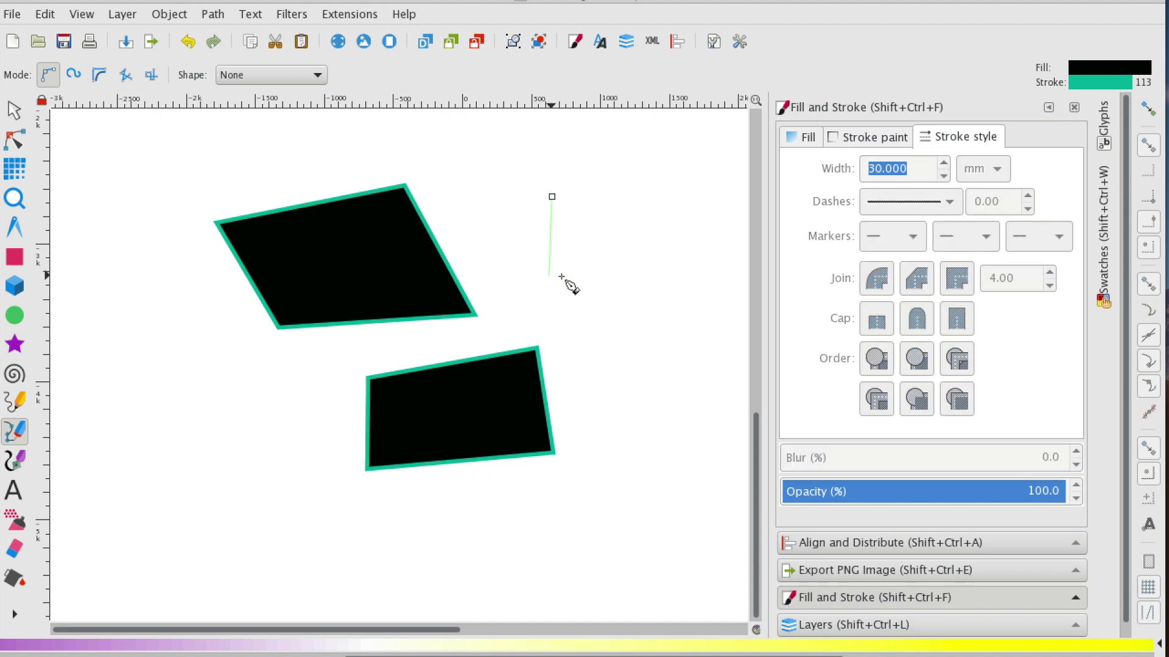
pyautogui.click(550, 277)
pyautogui.click(612, 285)
pyautogui.click(588, 203)
pyautogui.click(552, 197)
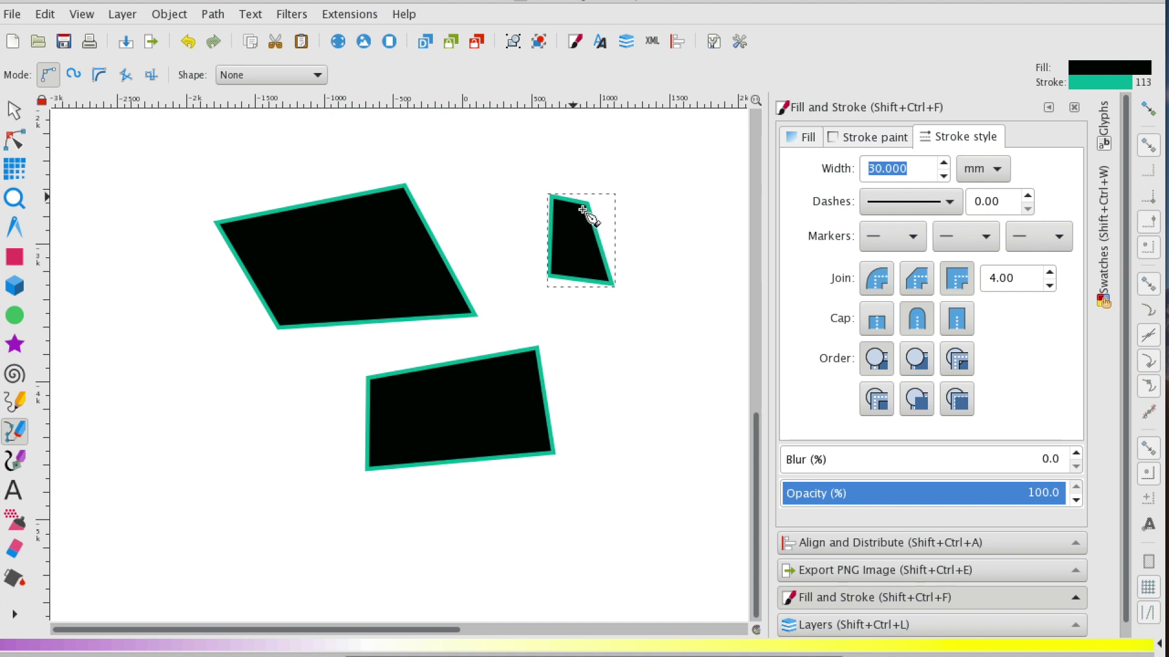
# Give the small shape a 50 mm wide bright green outline.
pyautogui.click(899, 164)
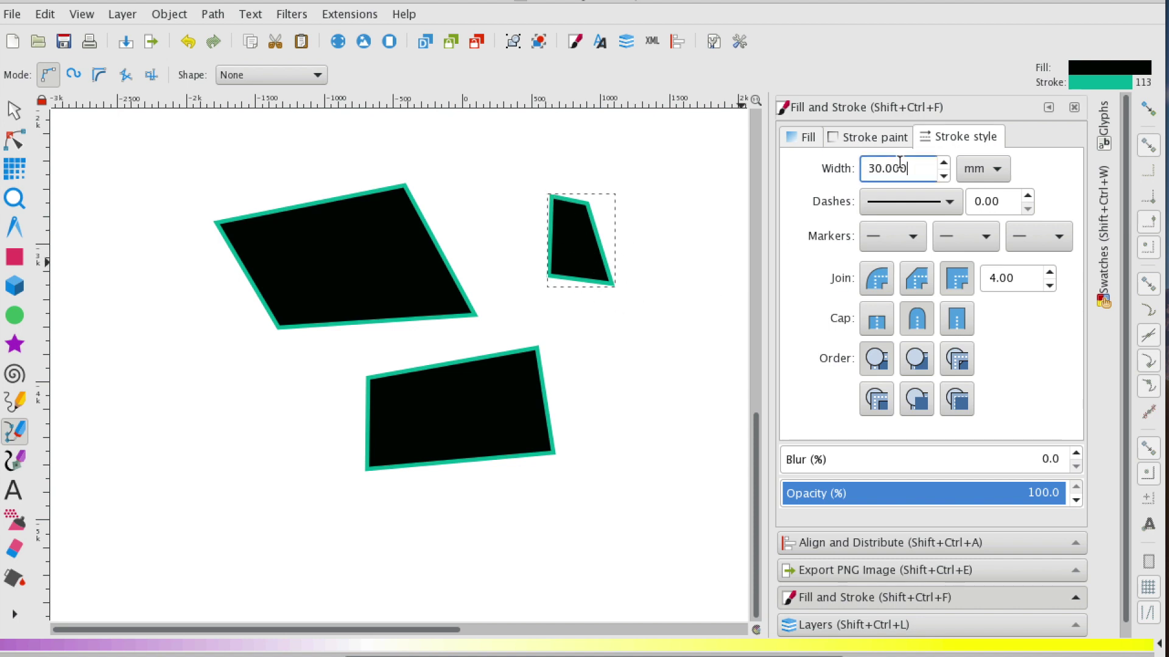
pyautogui.moveTo(903, 168); pyautogui.dragTo(790, 172)
pyautogui.write('50')
pyautogui.press('Return')
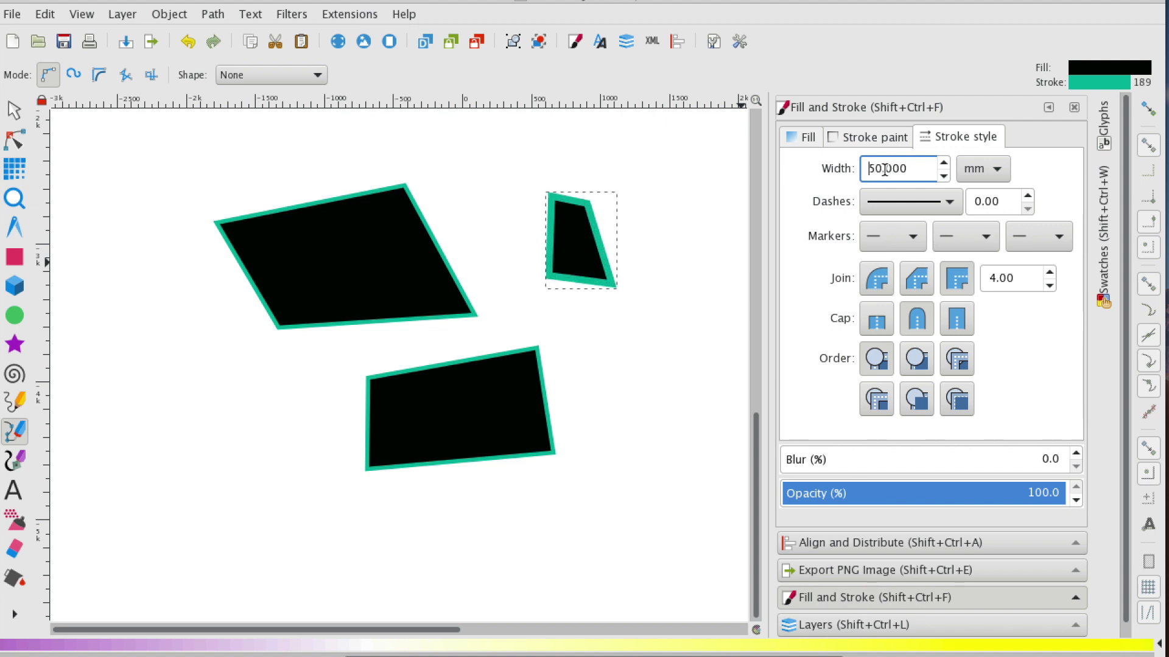
pyautogui.click(874, 136)
pyautogui.click(867, 246)
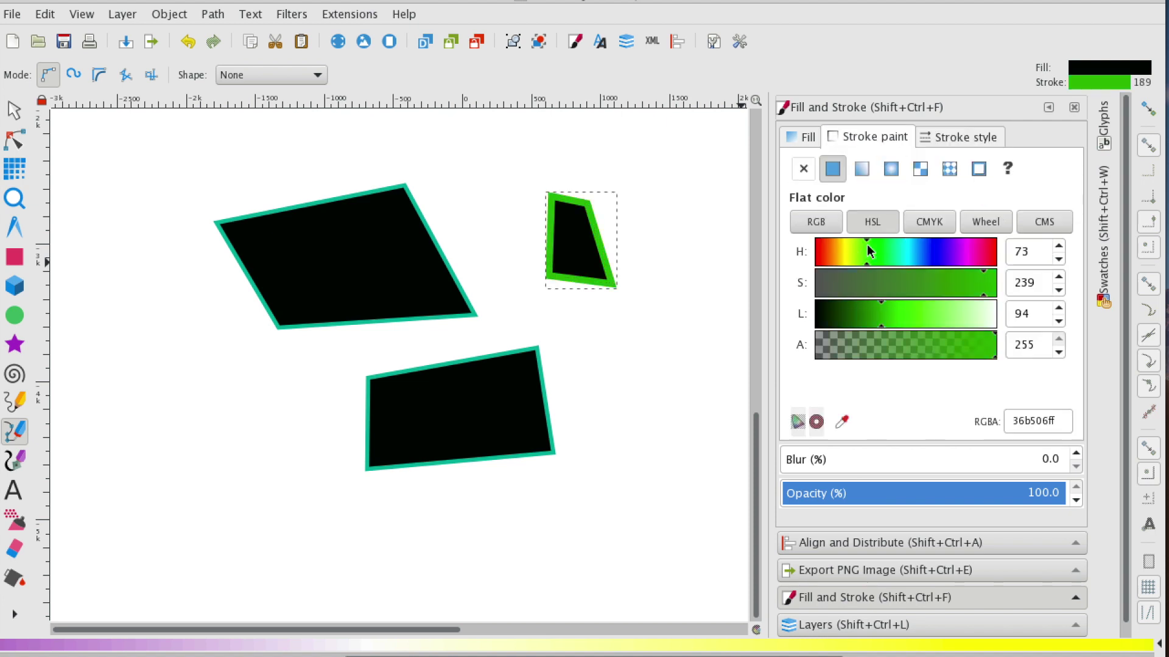
# Change the small shape's fill to a bright purple (da81eaff).
pyautogui.click(801, 132)
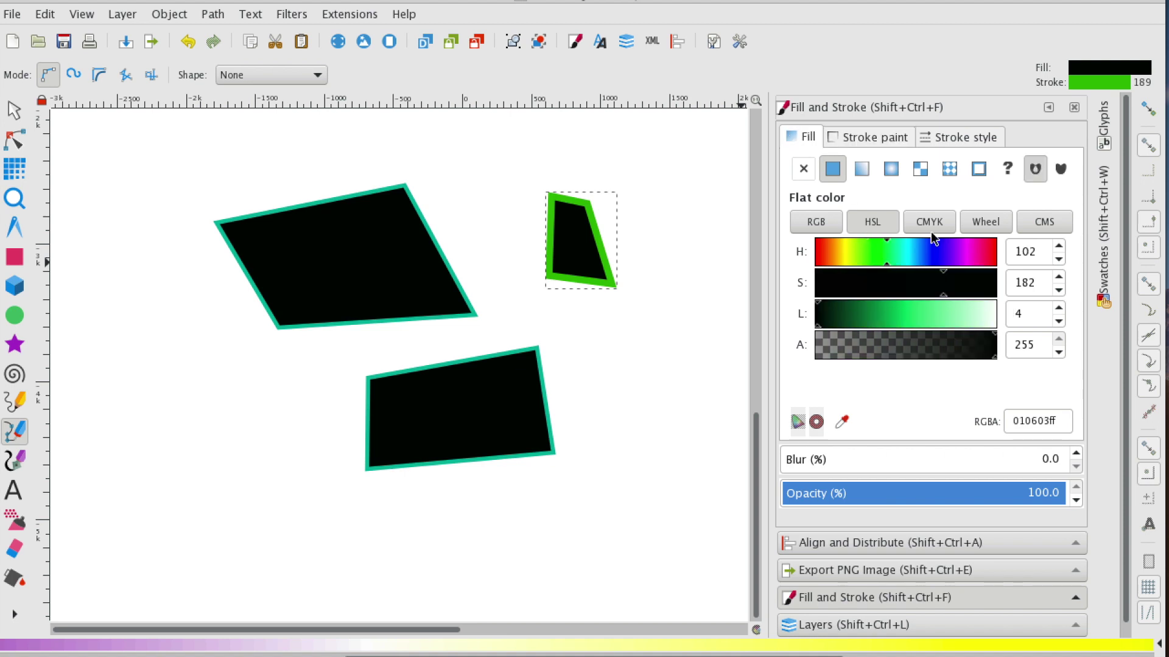
pyautogui.click(963, 246)
pyautogui.click(945, 311)
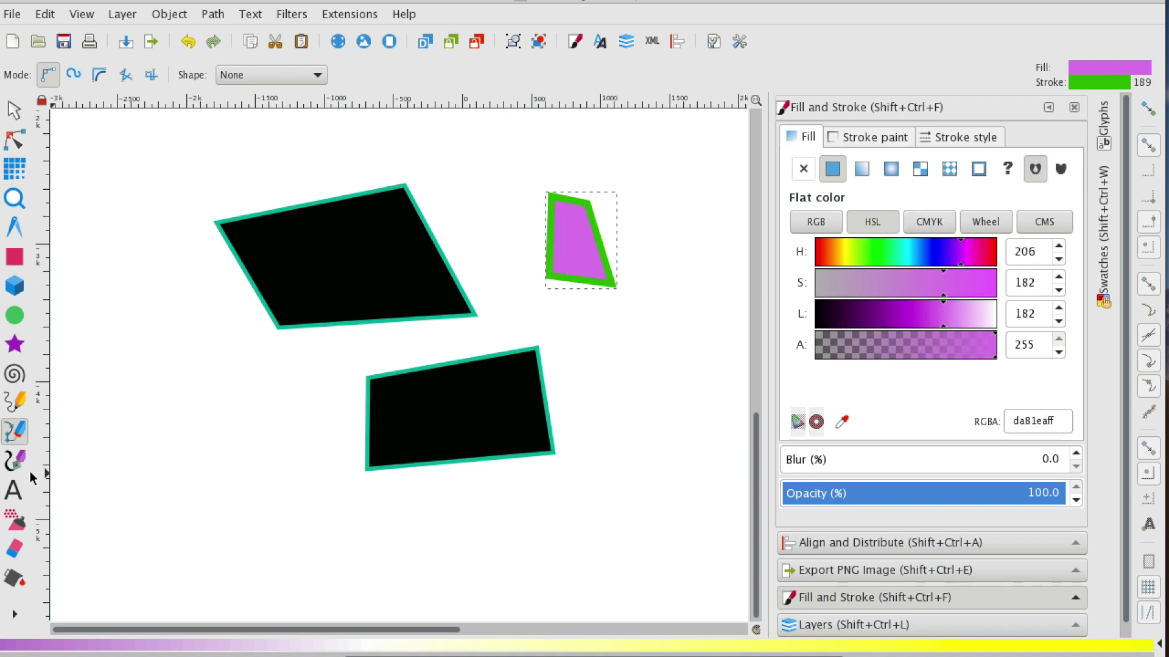
# Draw a closed quadrilateral at the lower left, which takes the purple fill and thick green outline.
pyautogui.click(134, 378)
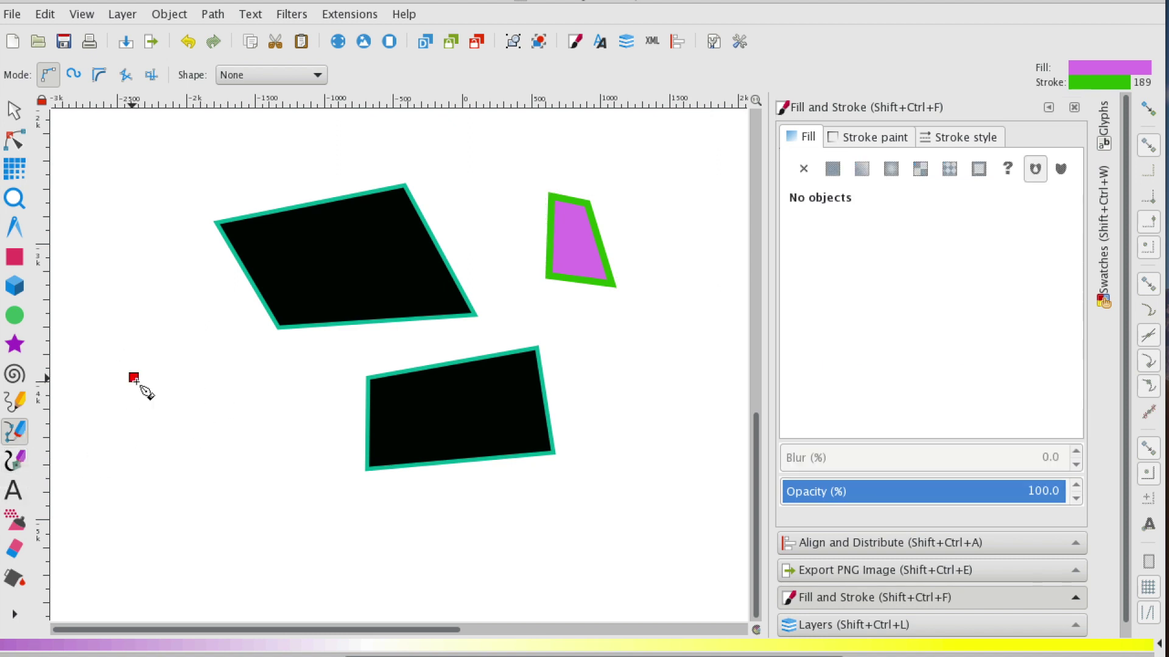
pyautogui.click(261, 368)
pyautogui.click(258, 500)
pyautogui.click(118, 482)
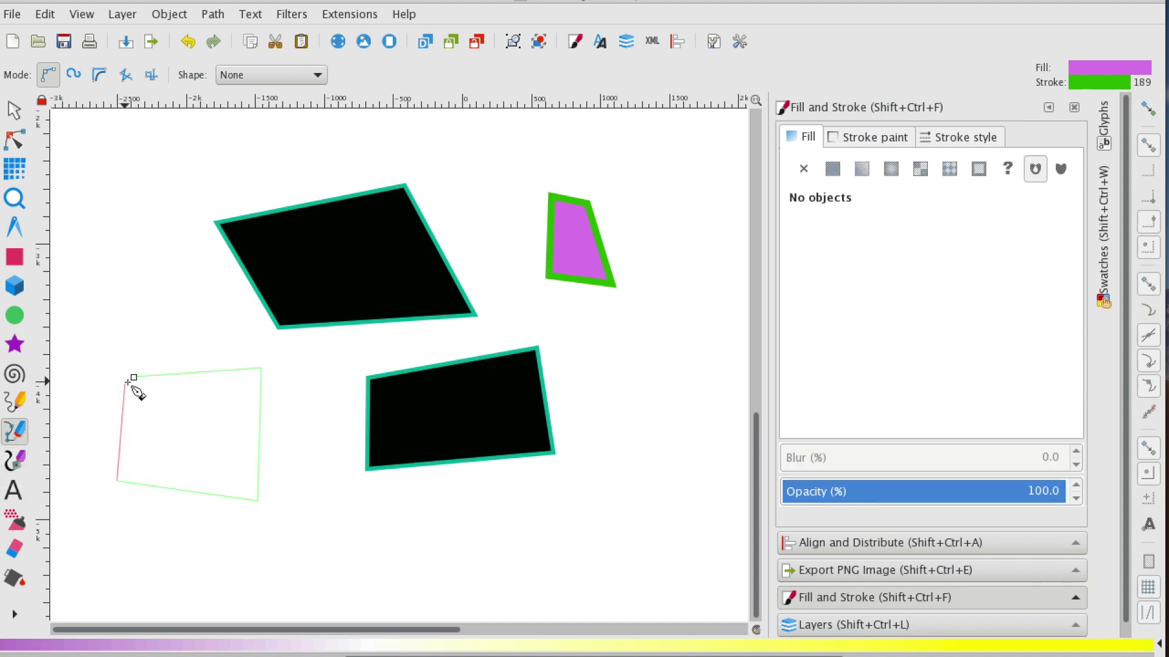
pyautogui.click(133, 378)
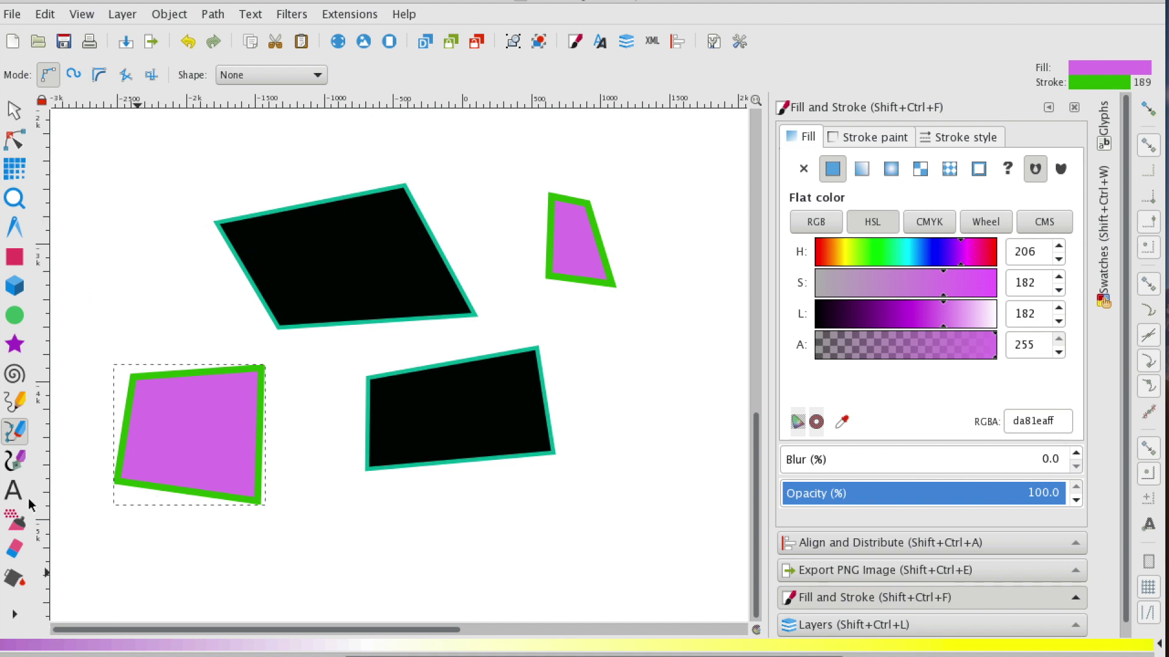
# Open the Pen preferences and choose 'This tool's own style' (red fill, teal 37.8 stroke).
pyautogui.doubleClick(21, 438)
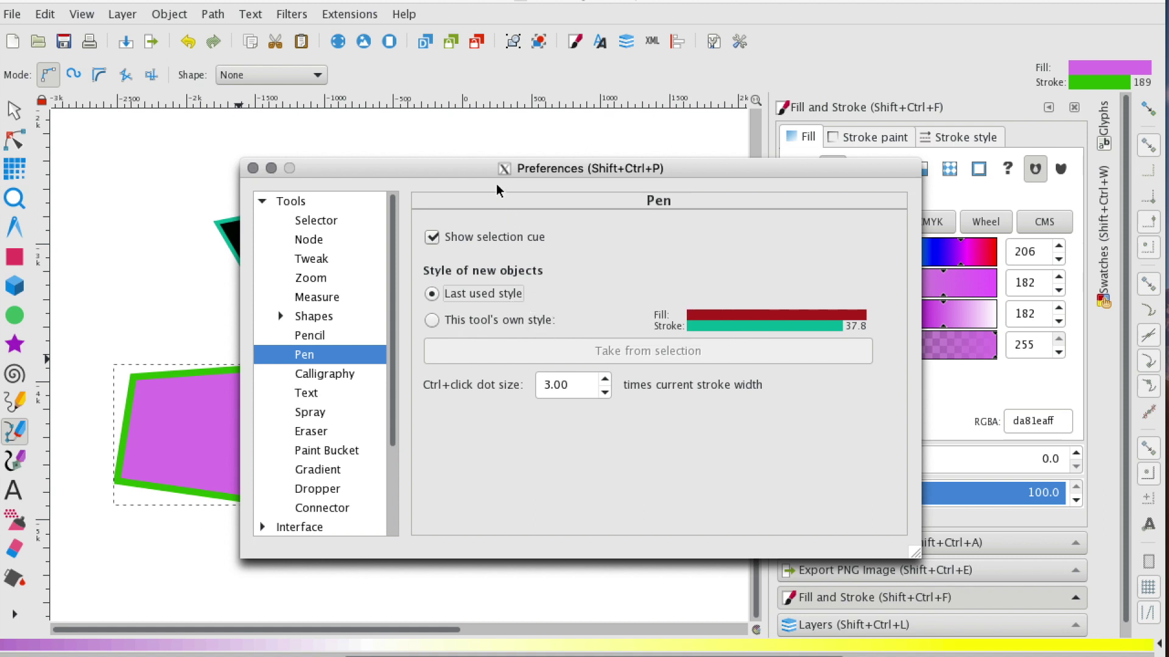
pyautogui.moveTo(476, 175); pyautogui.dragTo(540, 426)
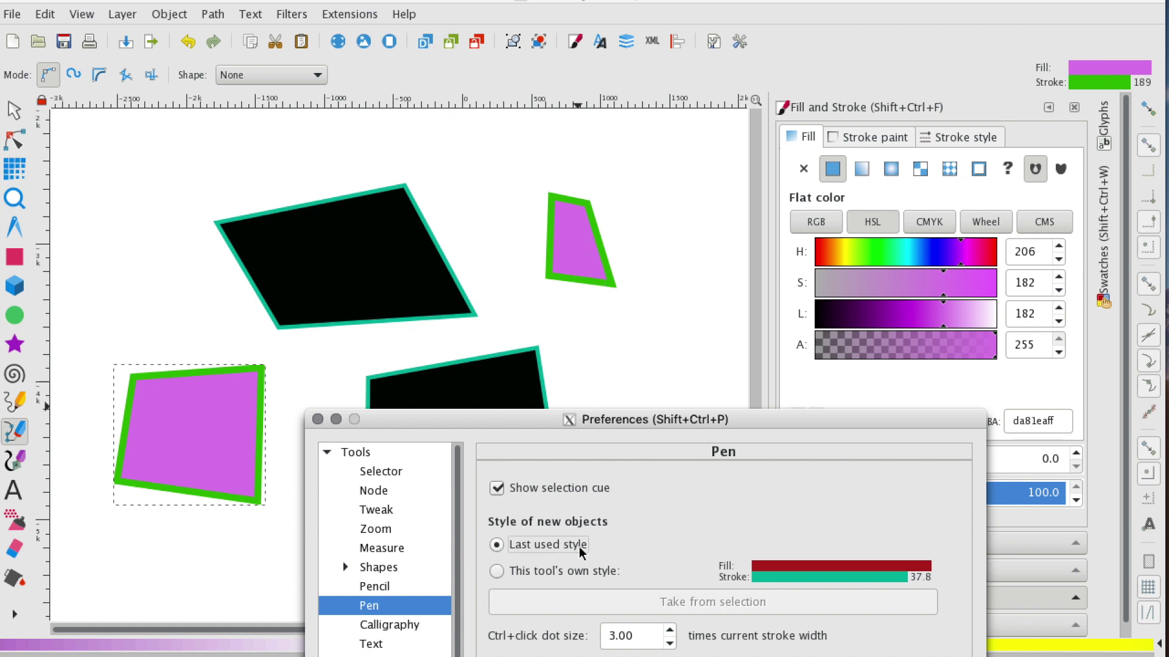
pyautogui.moveTo(535, 418); pyautogui.dragTo(446, 113)
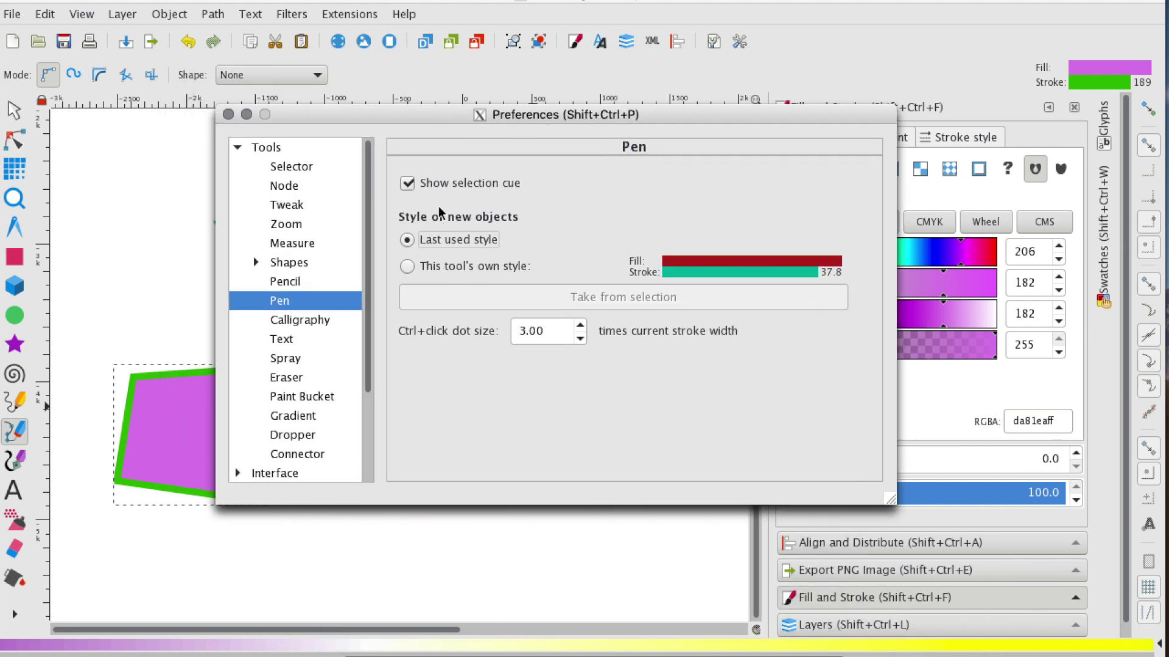
pyautogui.click(410, 268)
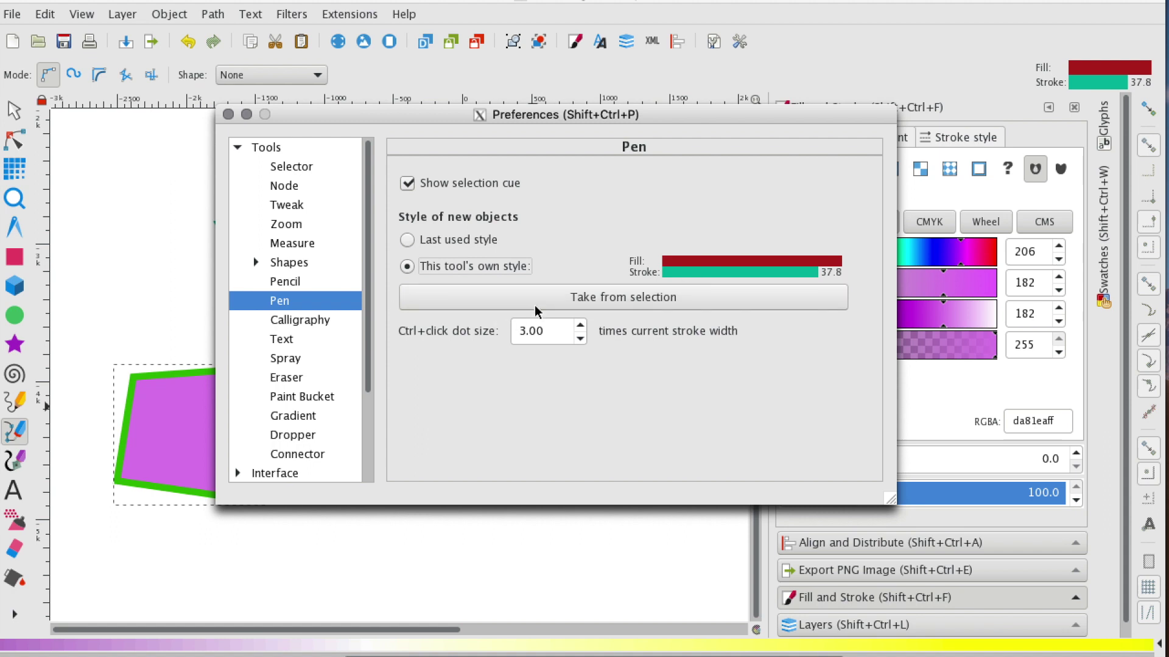
# Copy the purple quadrilateral's purple fill and green 189 stroke into the Pen's own style.
pyautogui.moveTo(528, 126); pyautogui.dragTo(619, 166)
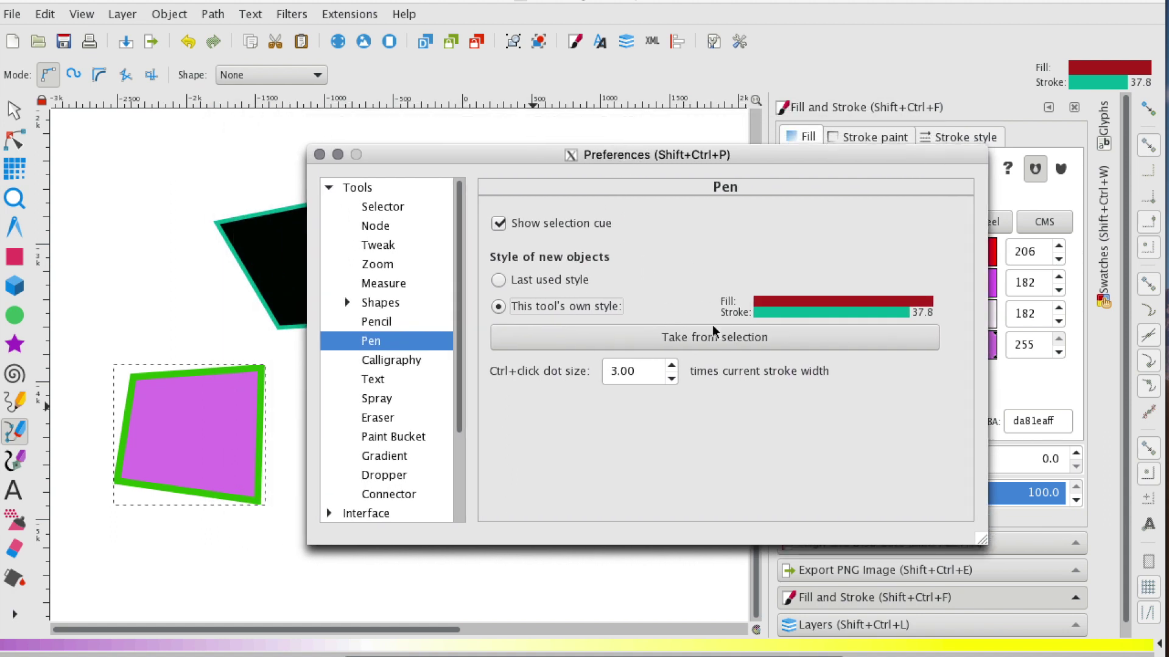
pyautogui.click(720, 351)
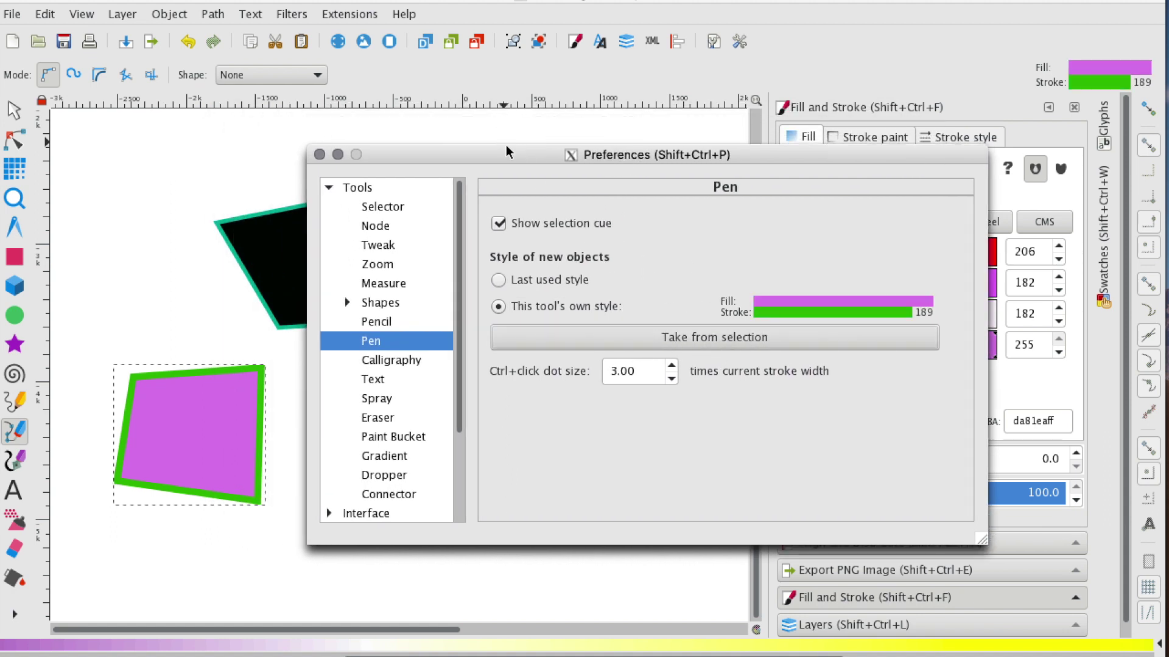
pyautogui.moveTo(509, 155); pyautogui.dragTo(731, 228)
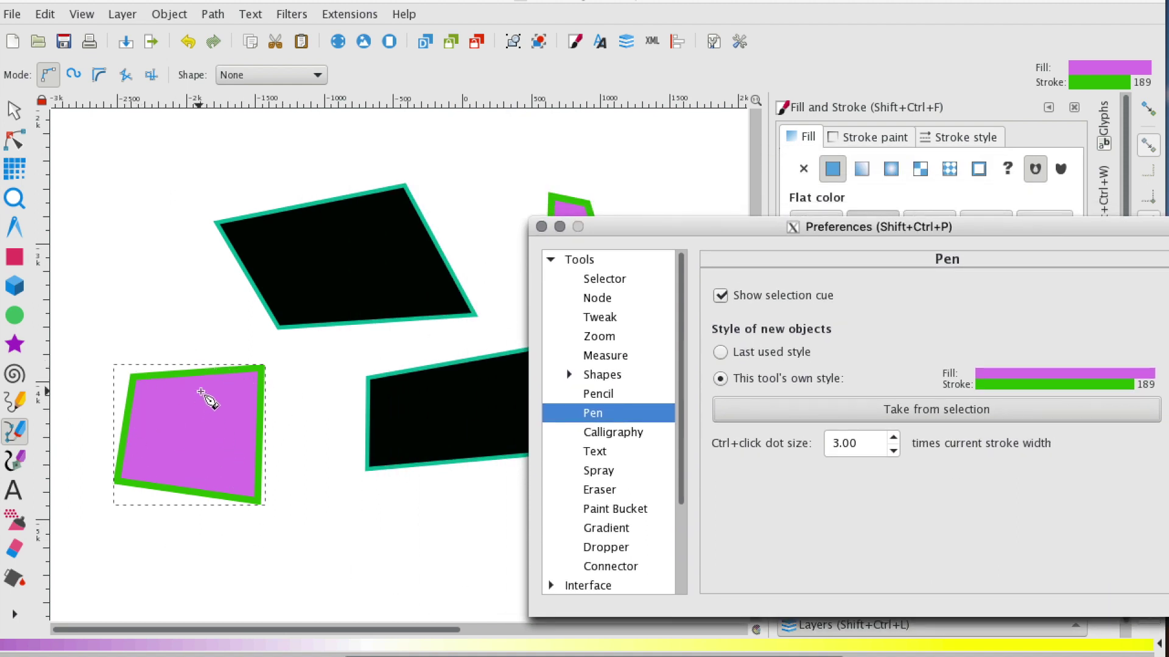
pyautogui.click(415, 322)
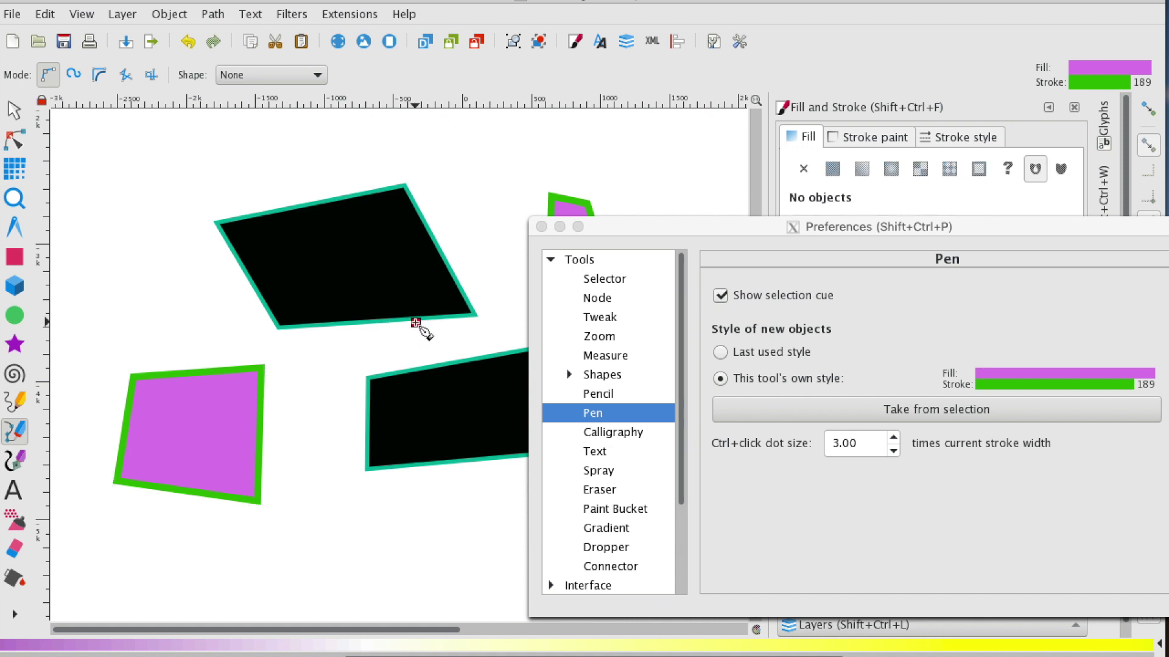
pyautogui.press('Escape')
# Select the upper black quadrilateral and take its black fill and teal 113 stroke as the Pen style.
pyautogui.click(15, 110)
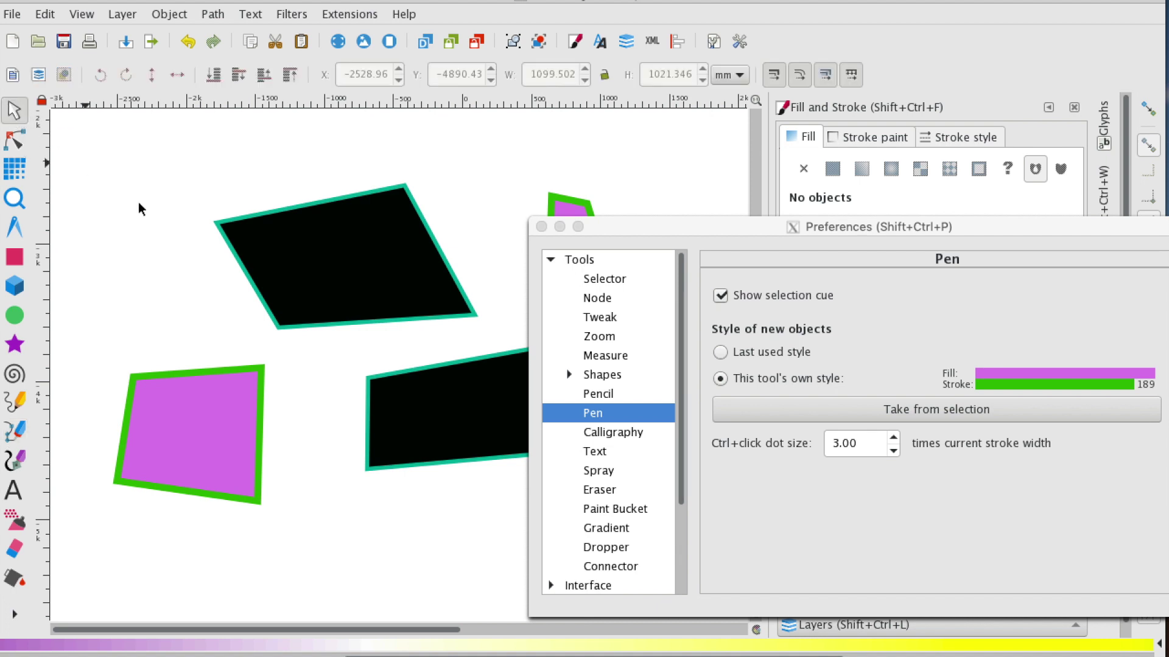
pyautogui.click(343, 272)
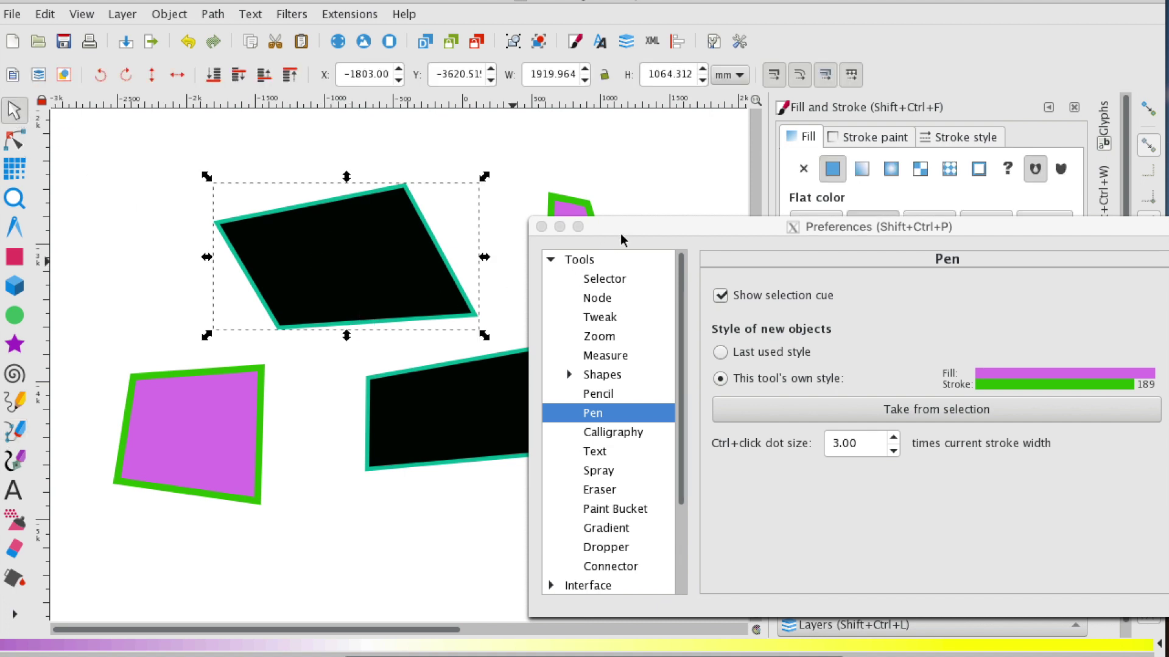
pyautogui.moveTo(632, 235); pyautogui.dragTo(450, 168)
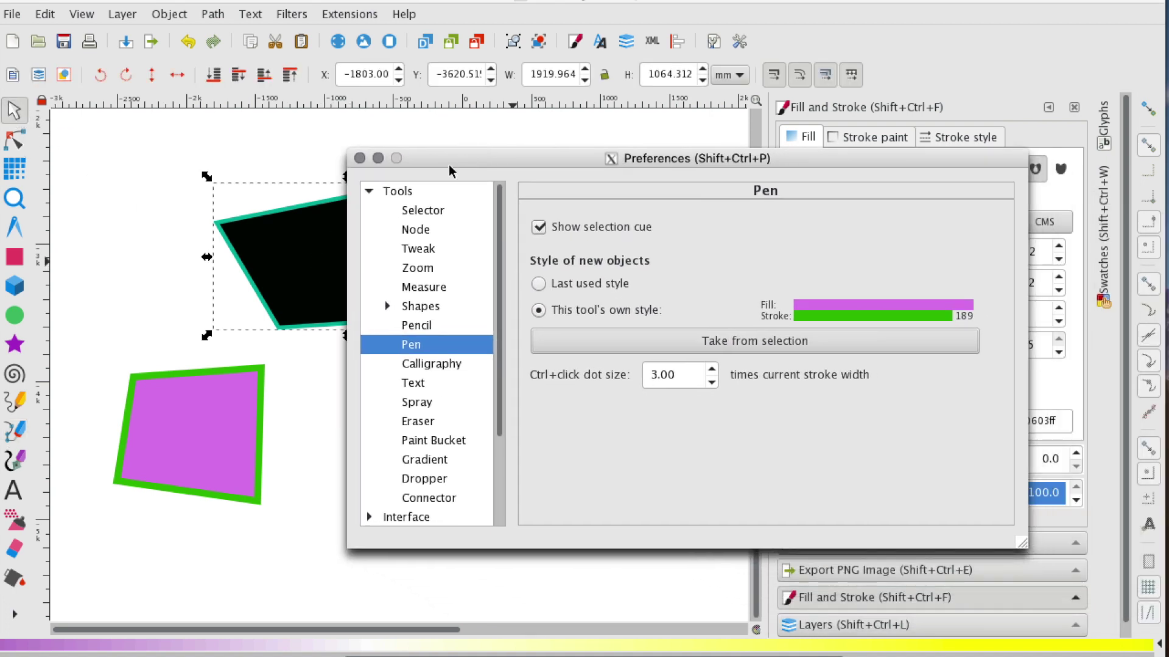
pyautogui.click(789, 343)
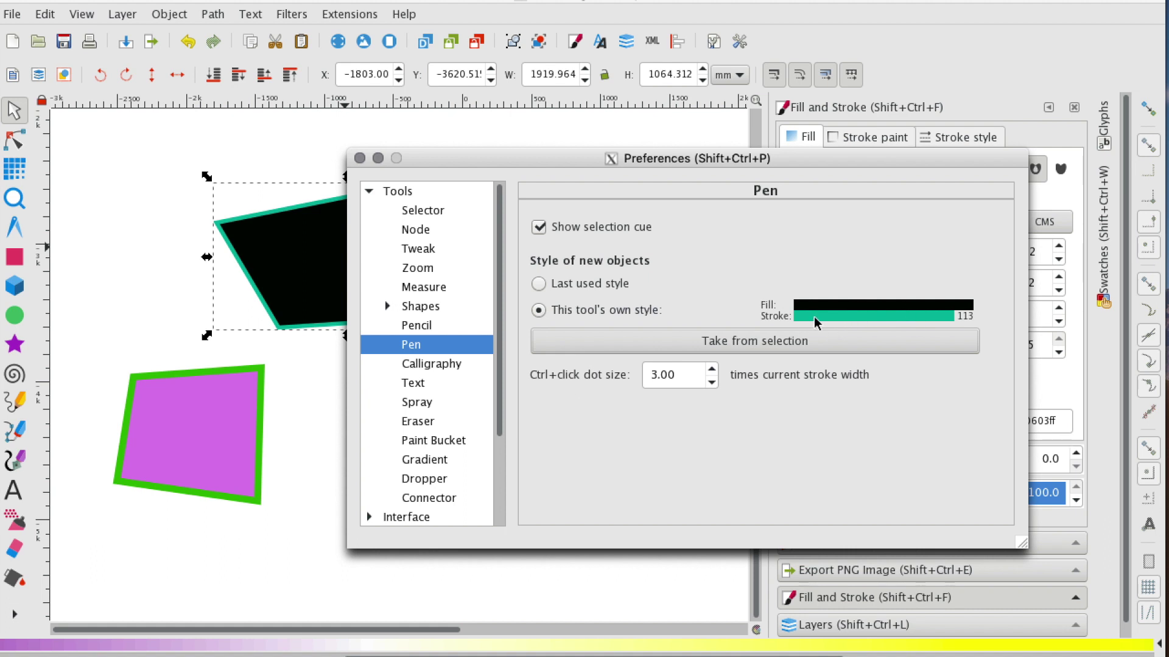
pyautogui.moveTo(463, 159); pyautogui.dragTo(516, 182)
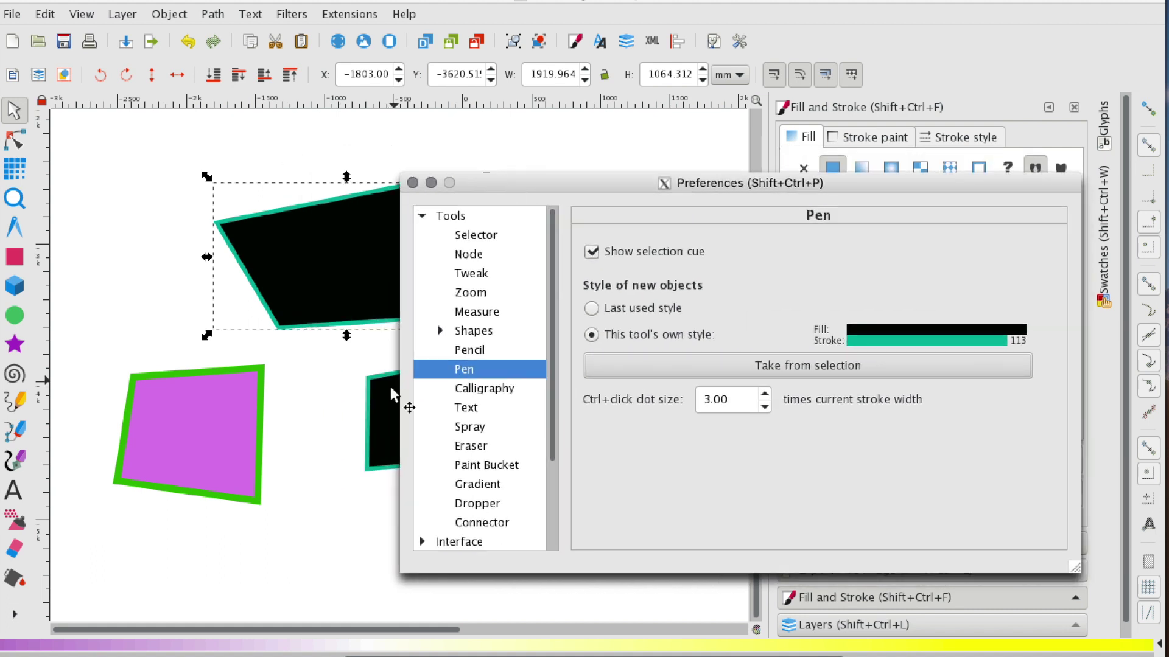
# Draw a closed quadrilateral at the page's top left with the Pen, coming out black with teal outline.
pyautogui.click(13, 435)
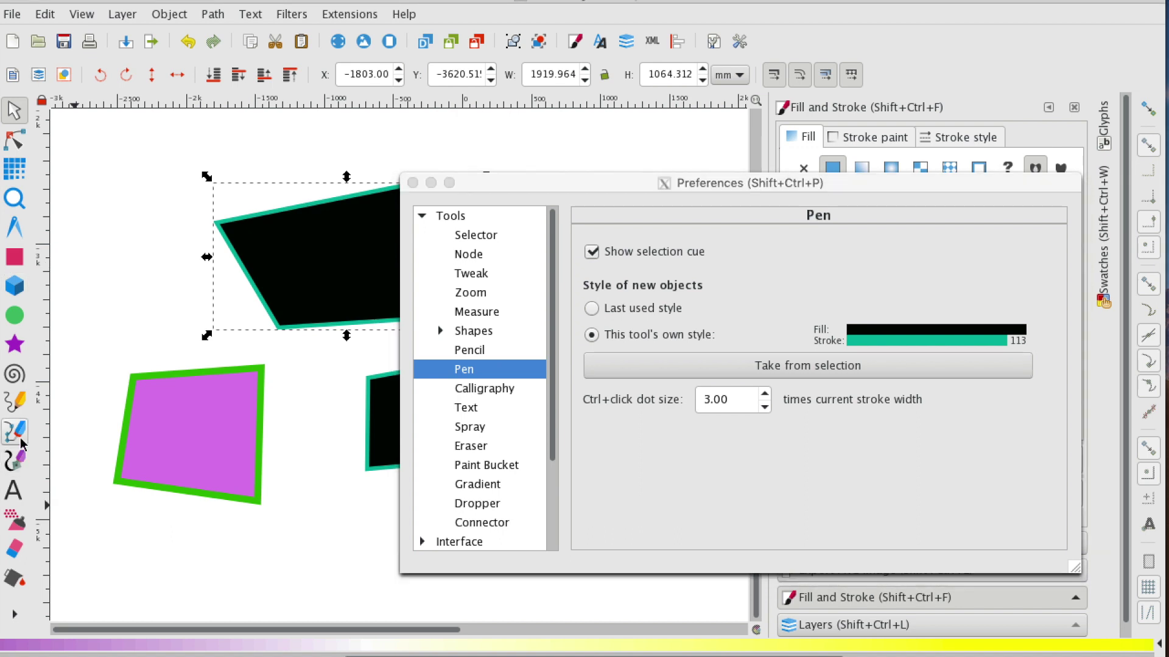
pyautogui.click(10, 436)
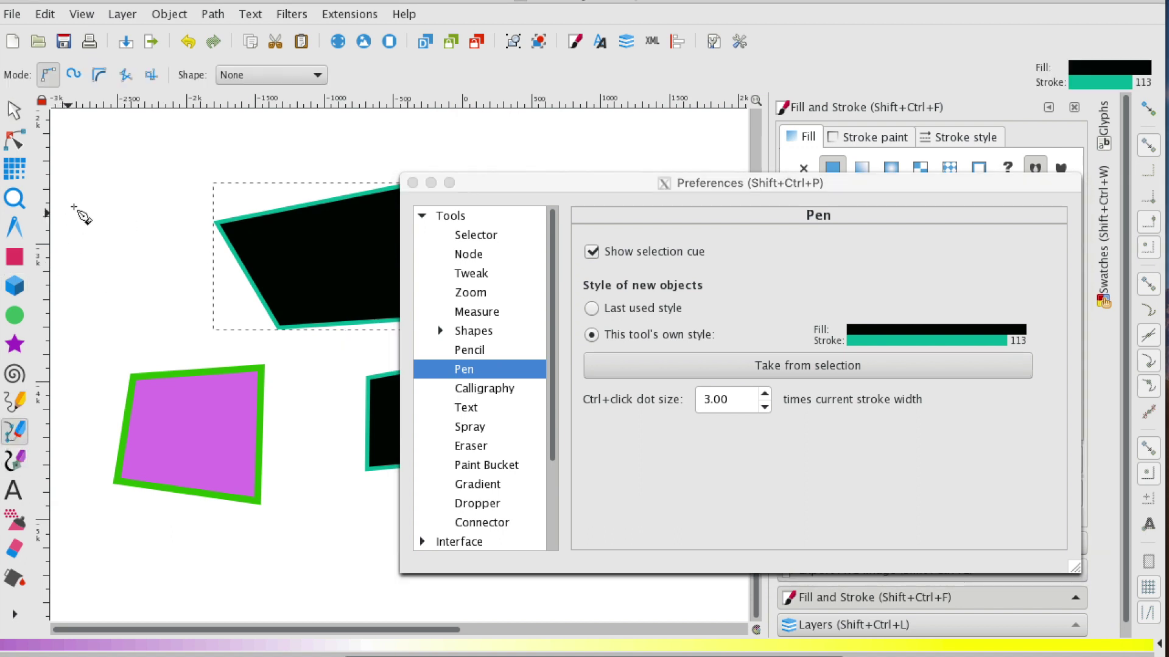
pyautogui.click(103, 169)
pyautogui.click(181, 161)
pyautogui.click(168, 285)
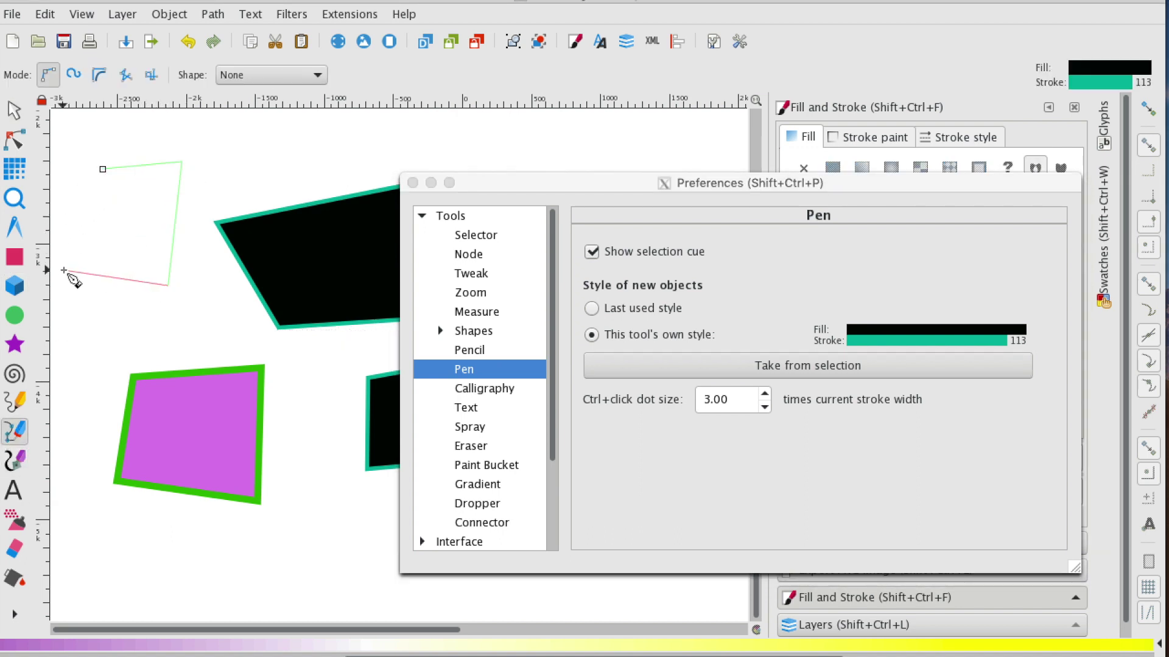
pyautogui.click(64, 270)
pyautogui.click(103, 169)
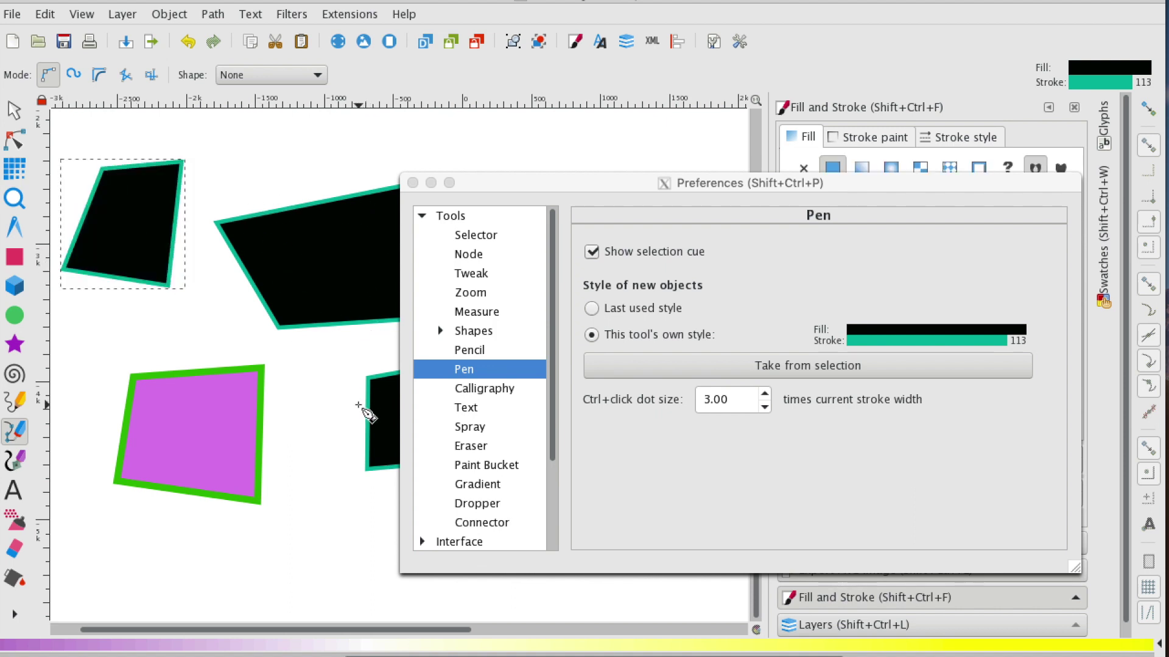
pyautogui.click(886, 145)
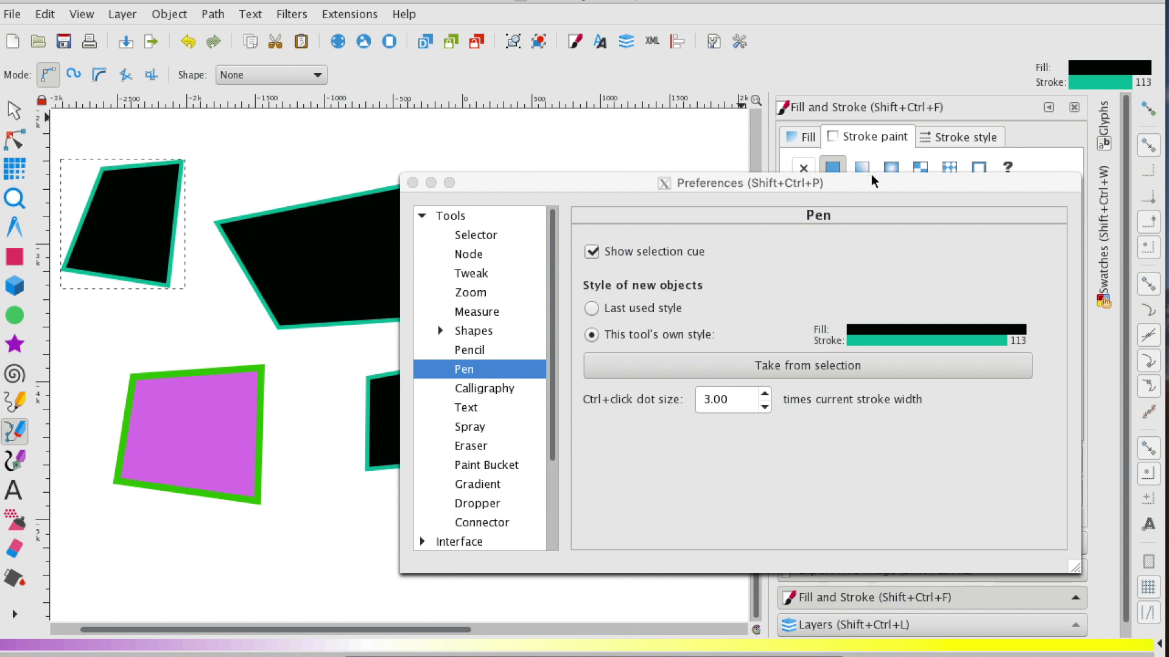
# Make the top-left quadrilateral's outline dark red (b50606ff) and its fill bright green (2ddc73ff).
pyautogui.moveTo(873, 180)
pyautogui.mouseDown()
pyautogui.moveTo(777, 219)
pyautogui.moveTo(758, 214)
pyautogui.moveTo(621, 276)
pyautogui.moveTo(546, 444)
pyautogui.mouseUp()
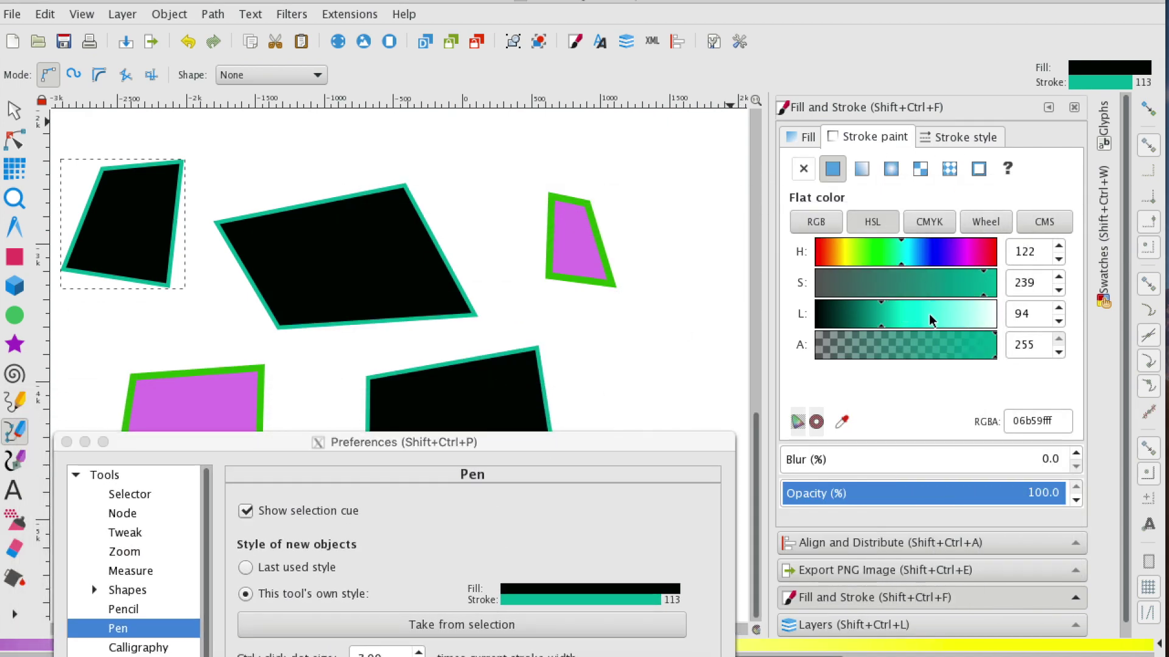
pyautogui.moveTo(878, 252); pyautogui.dragTo(815, 251)
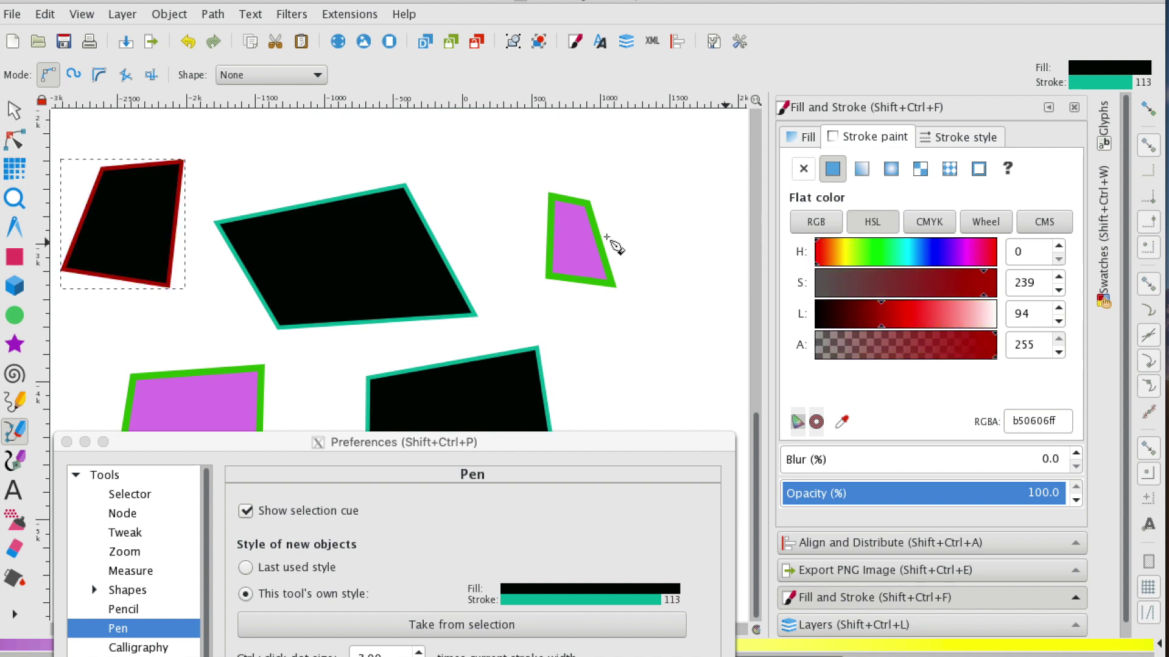
pyautogui.click(15, 110)
pyautogui.click(808, 139)
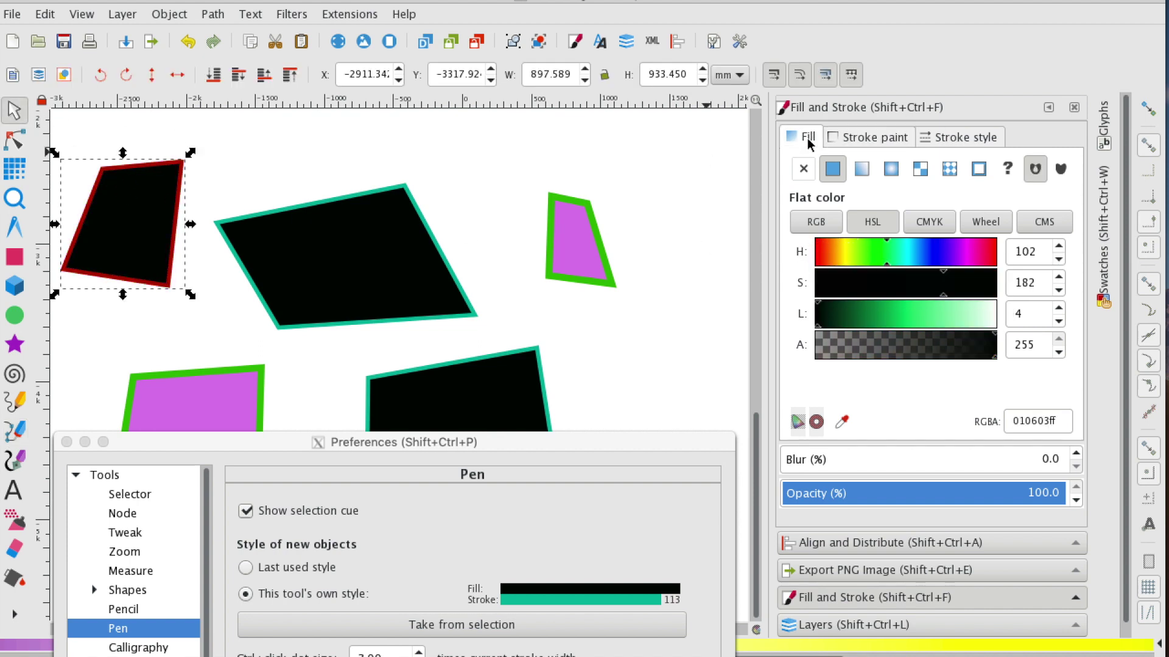
pyautogui.click(911, 312)
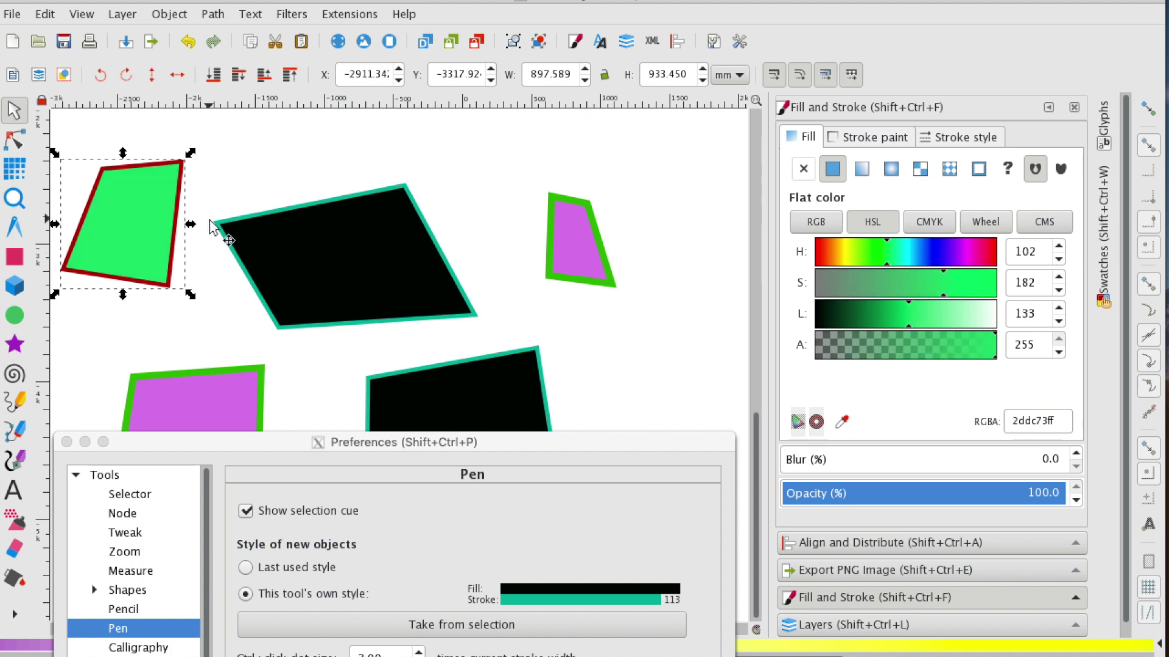
pyautogui.click(15, 431)
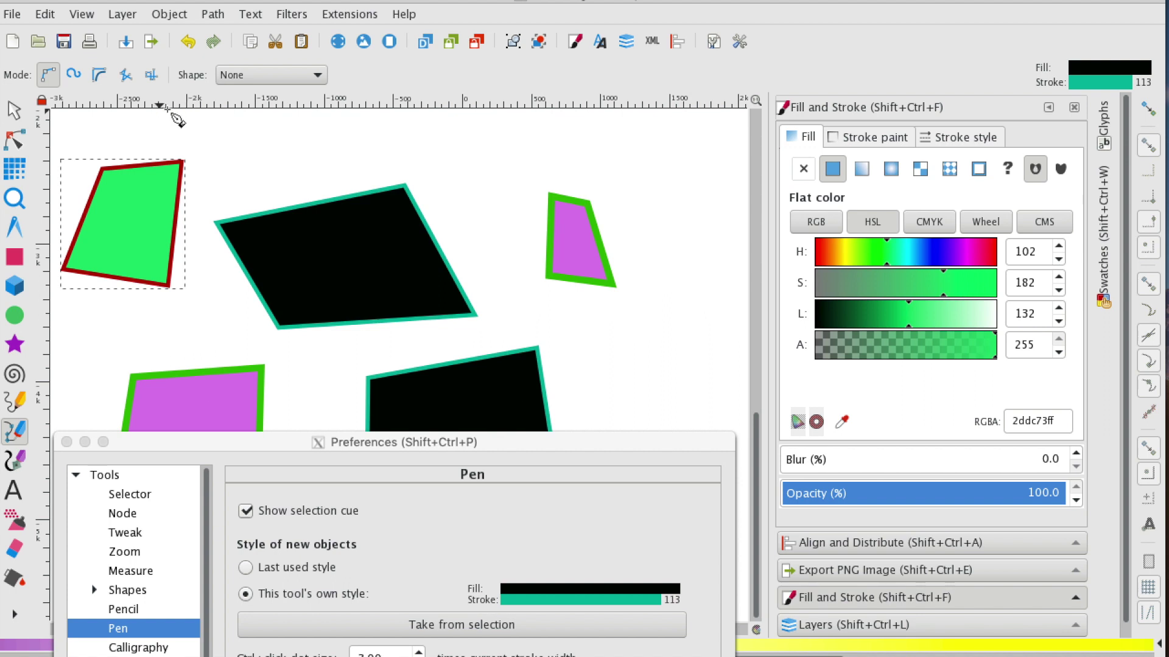
# Draw a closed black, teal-outlined quadrilateral near the top of the page.
pyautogui.click(456, 132)
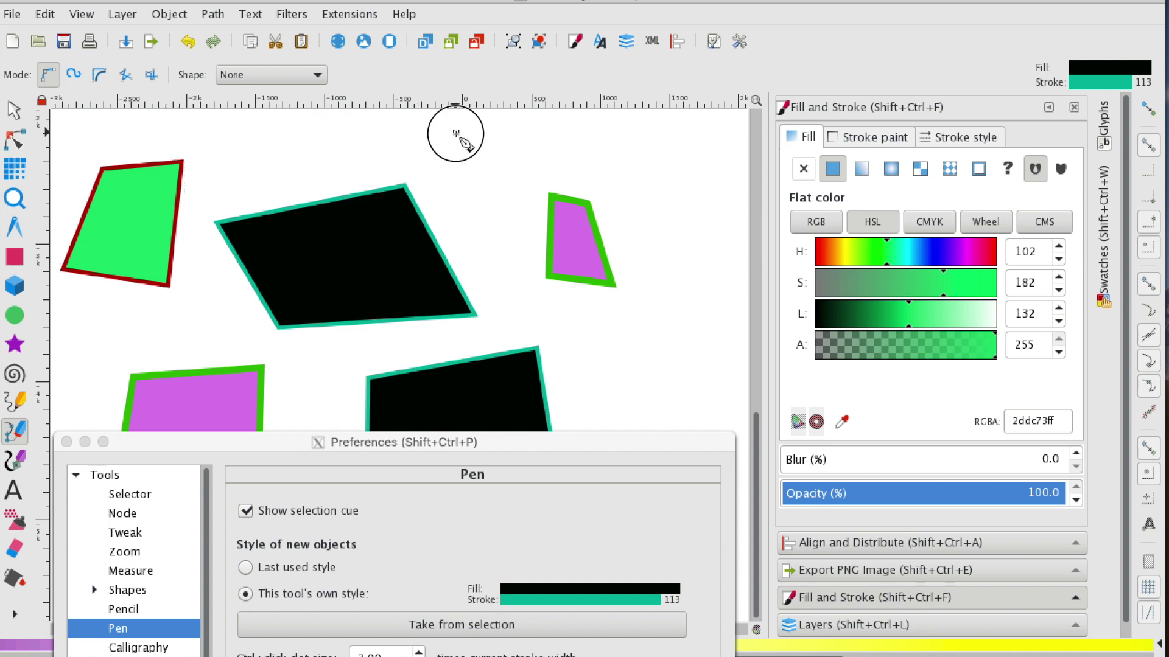
pyautogui.click(511, 213)
pyautogui.click(445, 198)
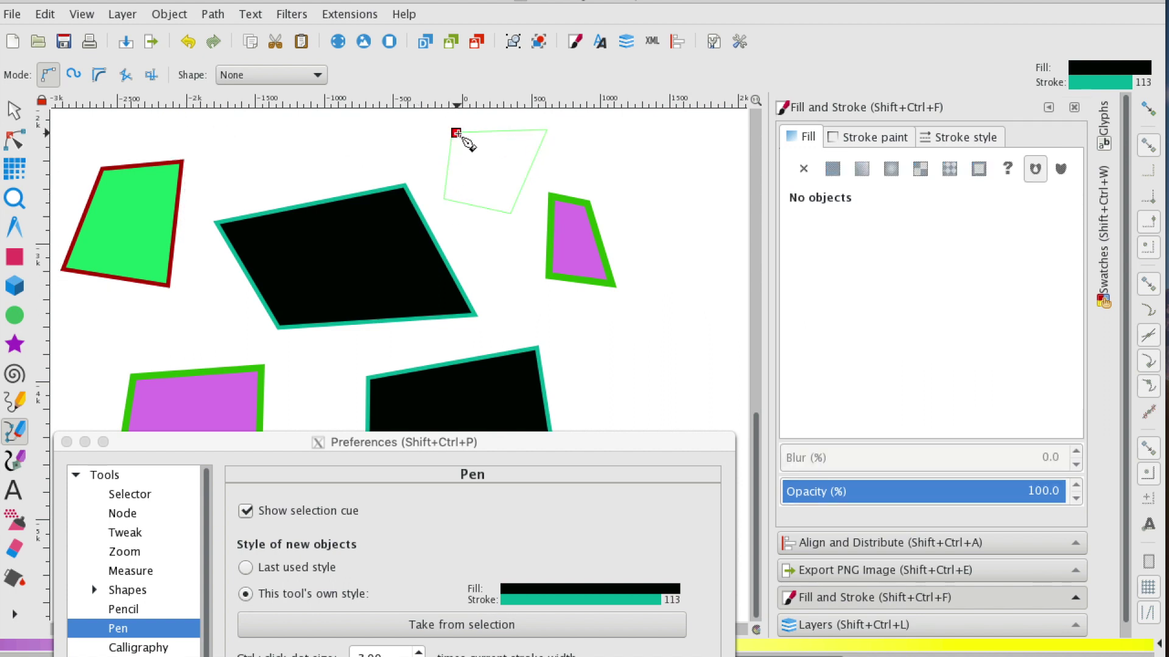
pyautogui.click(456, 133)
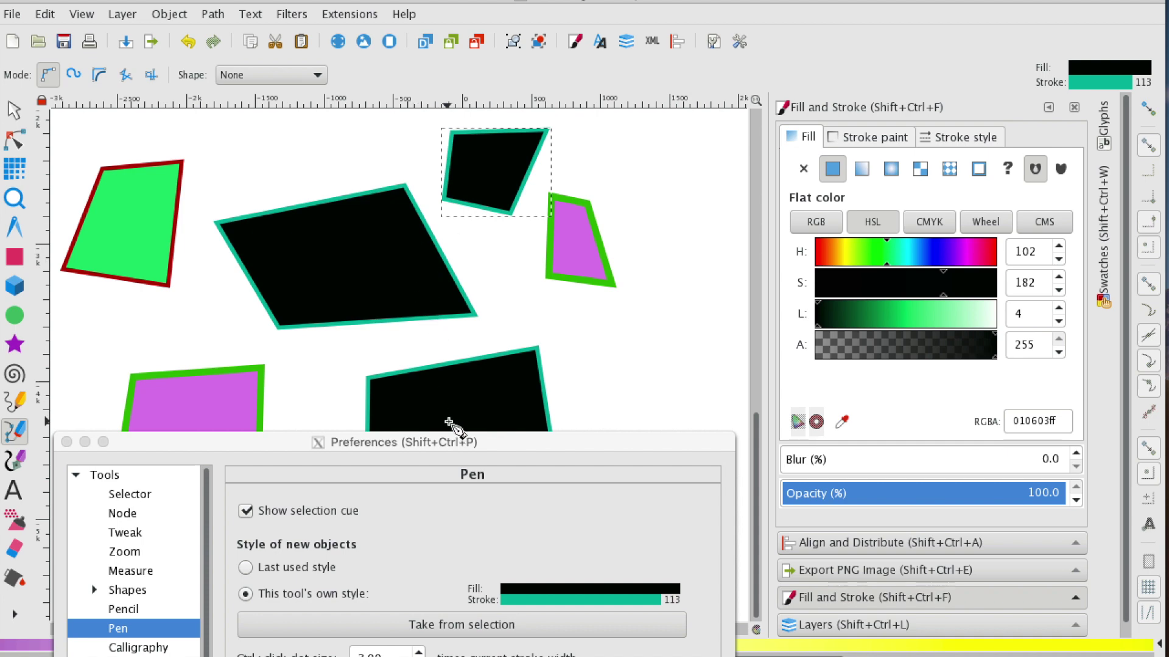
pyautogui.press('Escape')
# Set the Pen preferences to 'Last used style' for new objects.
pyautogui.moveTo(449, 437); pyautogui.dragTo(505, 98)
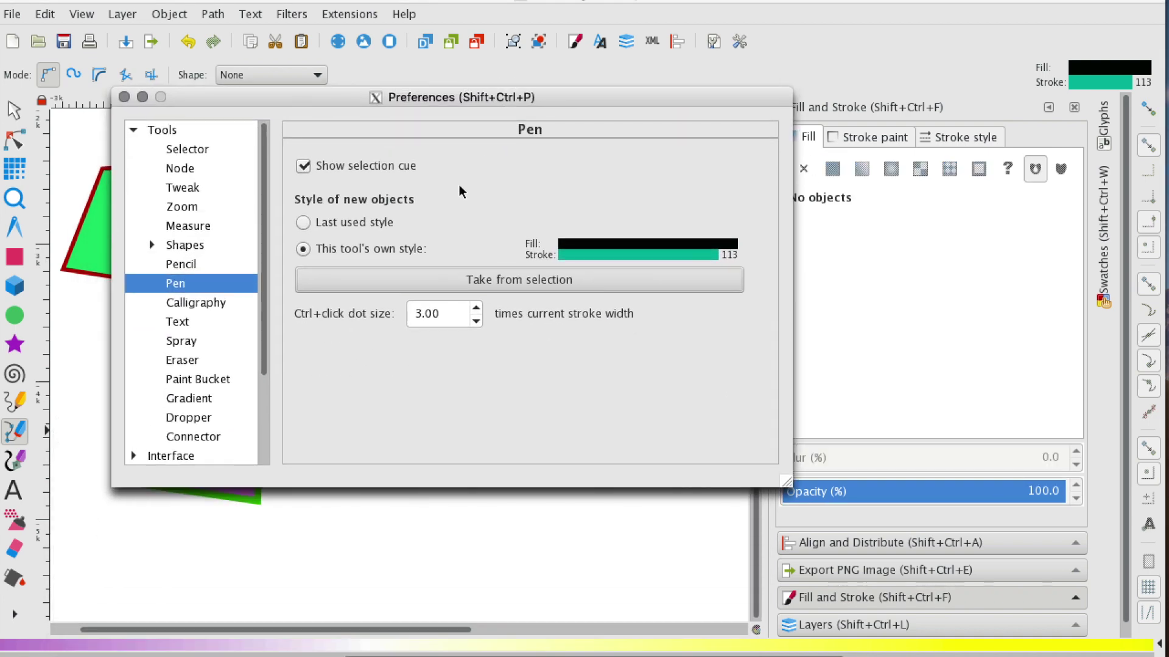
pyautogui.click(302, 222)
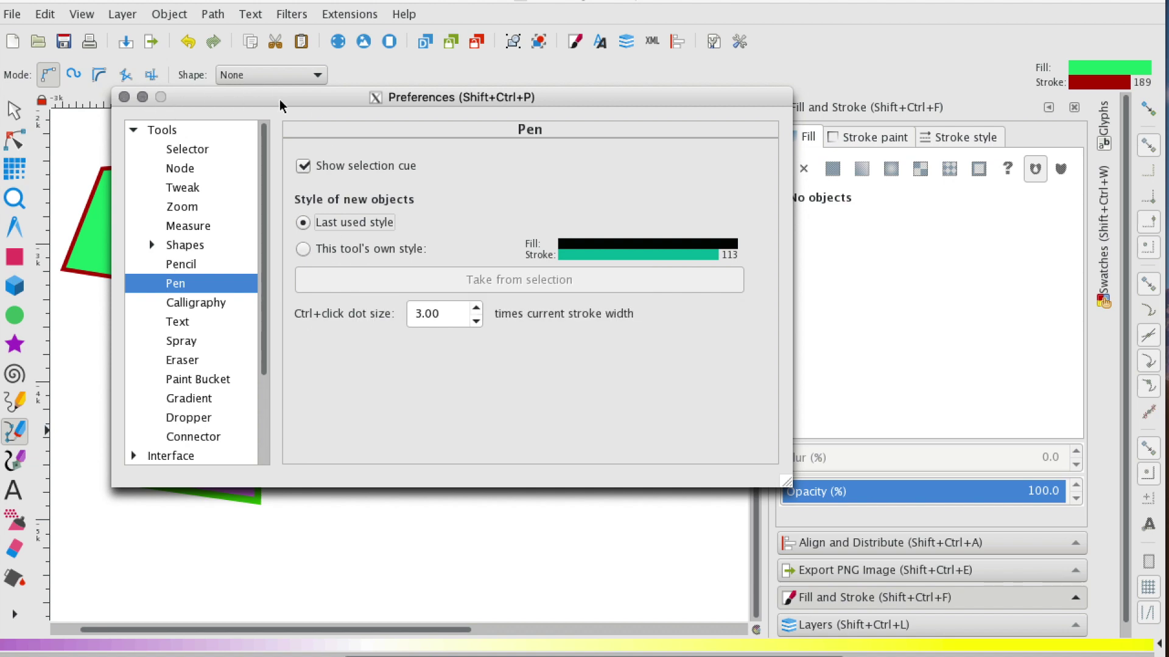
pyautogui.moveTo(279, 100); pyautogui.dragTo(364, 333)
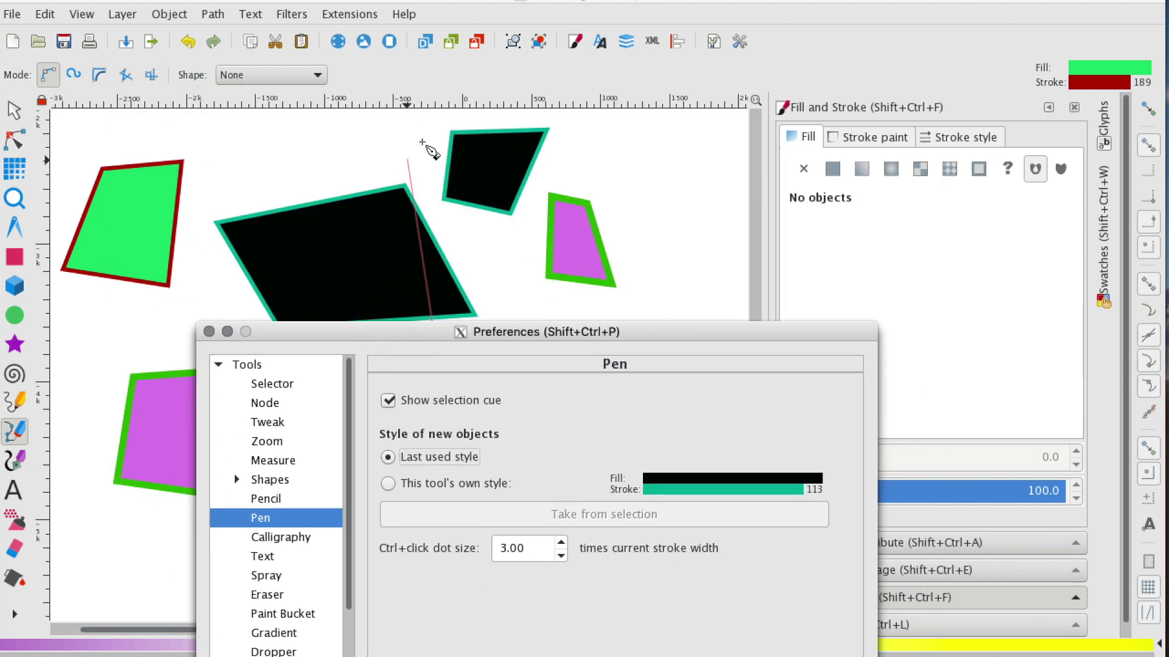
pyautogui.click(390, 231)
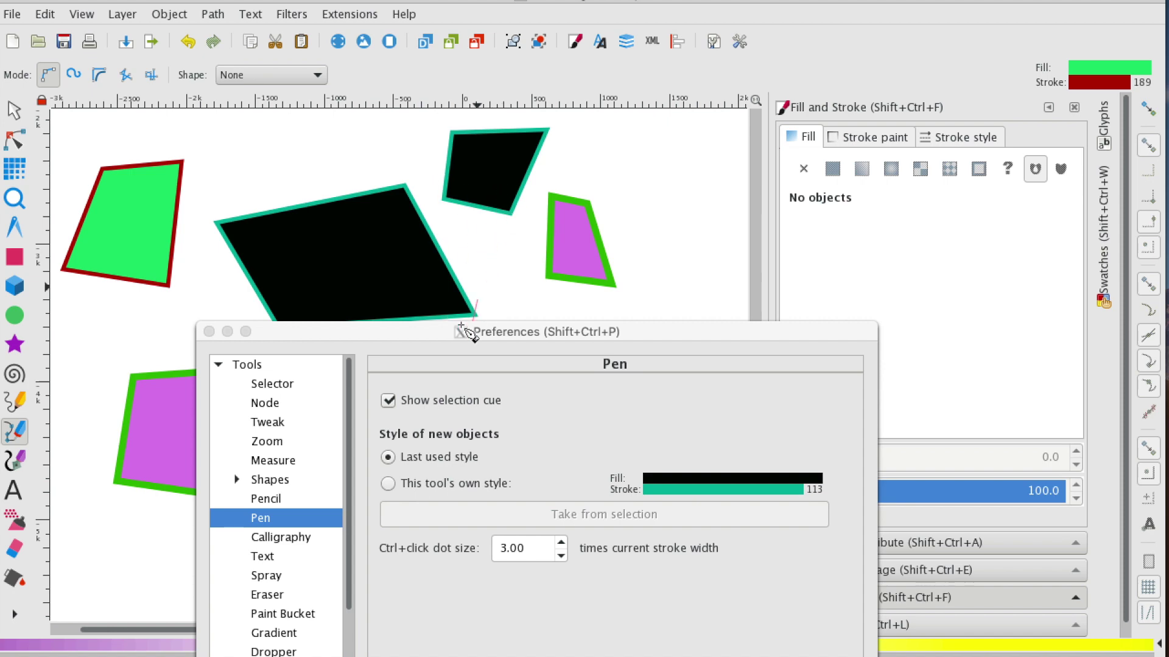
pyautogui.moveTo(471, 331); pyautogui.dragTo(370, 175)
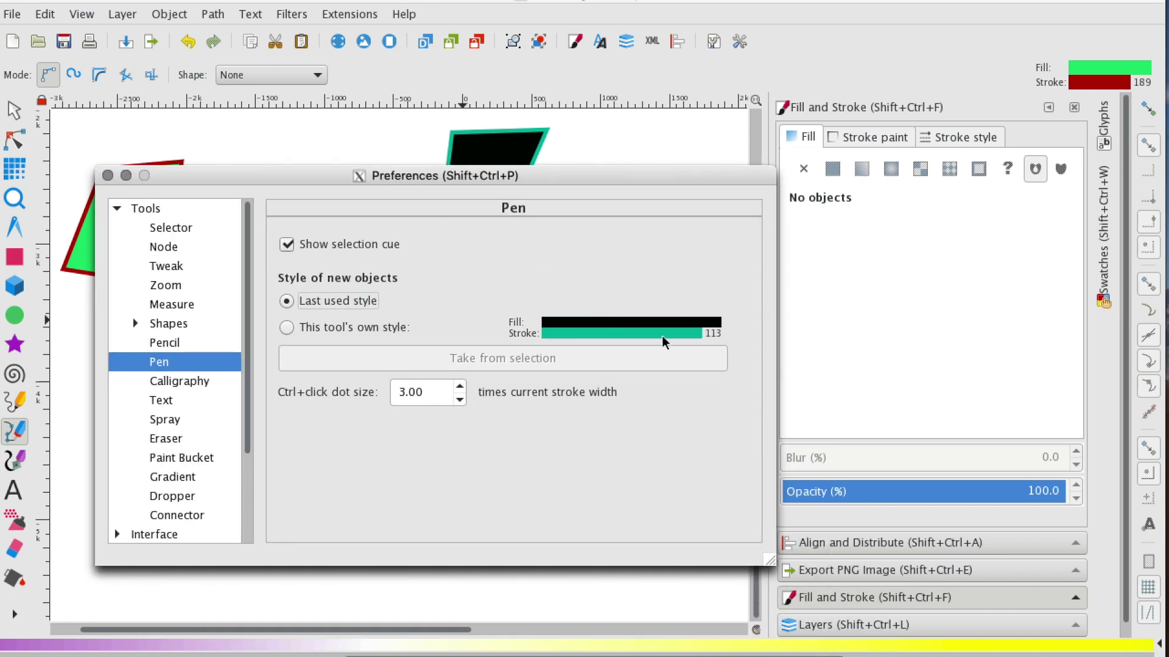
pyautogui.moveTo(516, 177); pyautogui.dragTo(521, 390)
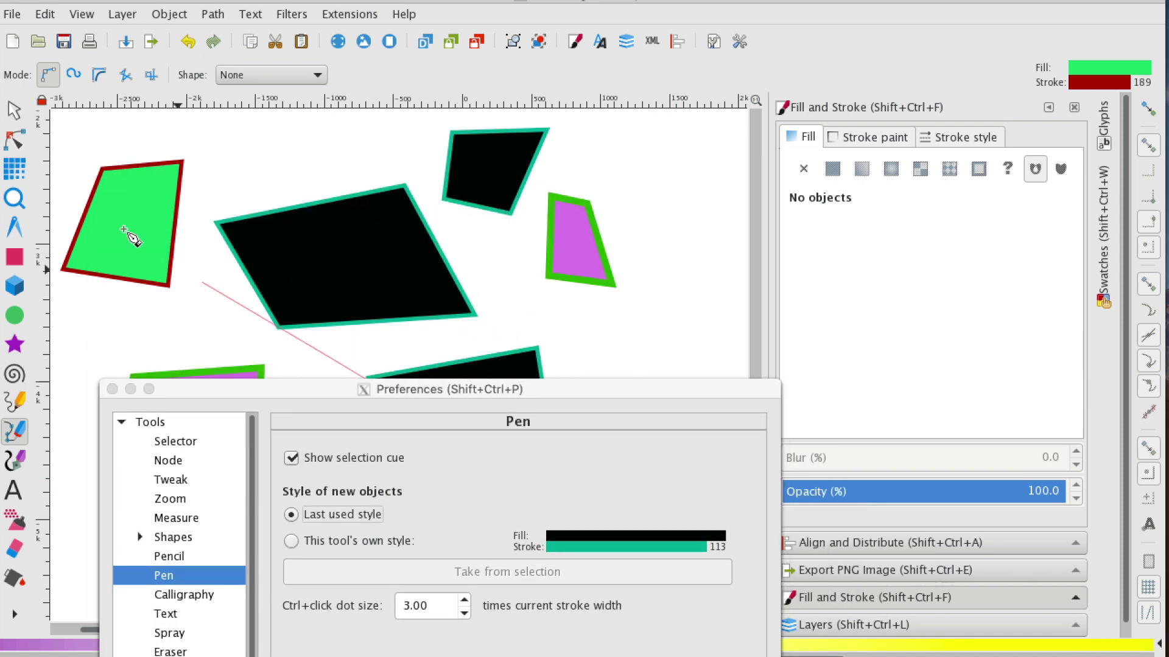
pyautogui.moveTo(629, 393); pyautogui.dragTo(547, 440)
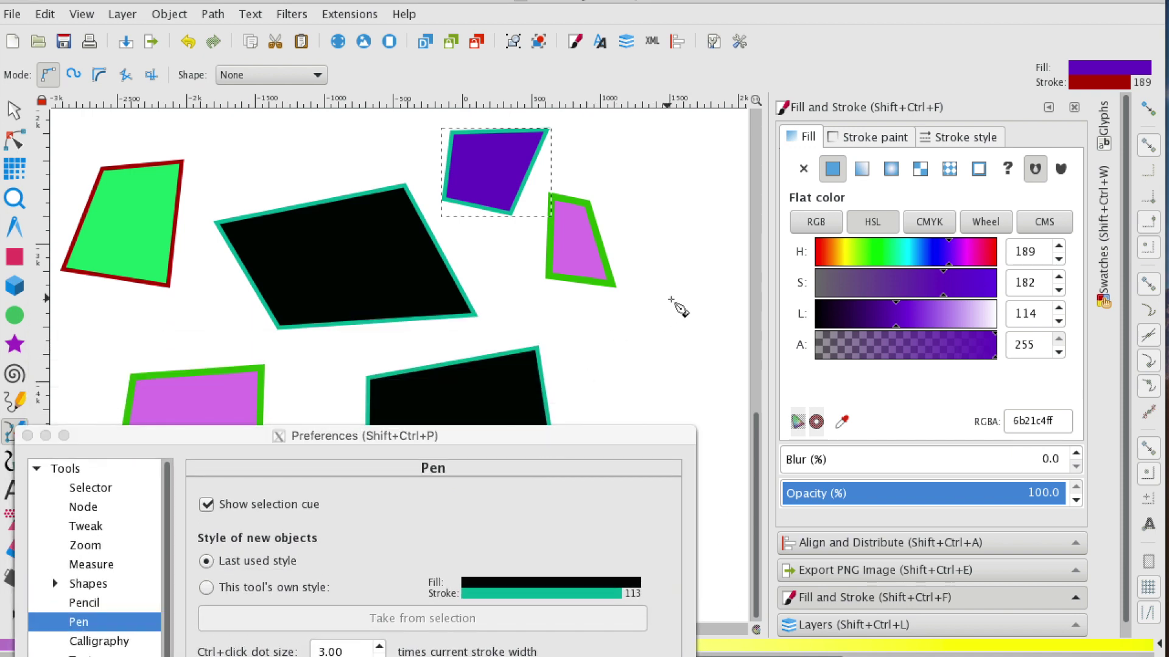
# Draw a closed four-corner purple quadrilateral with red outline on the right side.
pyautogui.click(622, 331)
pyautogui.click(678, 299)
pyautogui.click(682, 353)
pyautogui.click(616, 407)
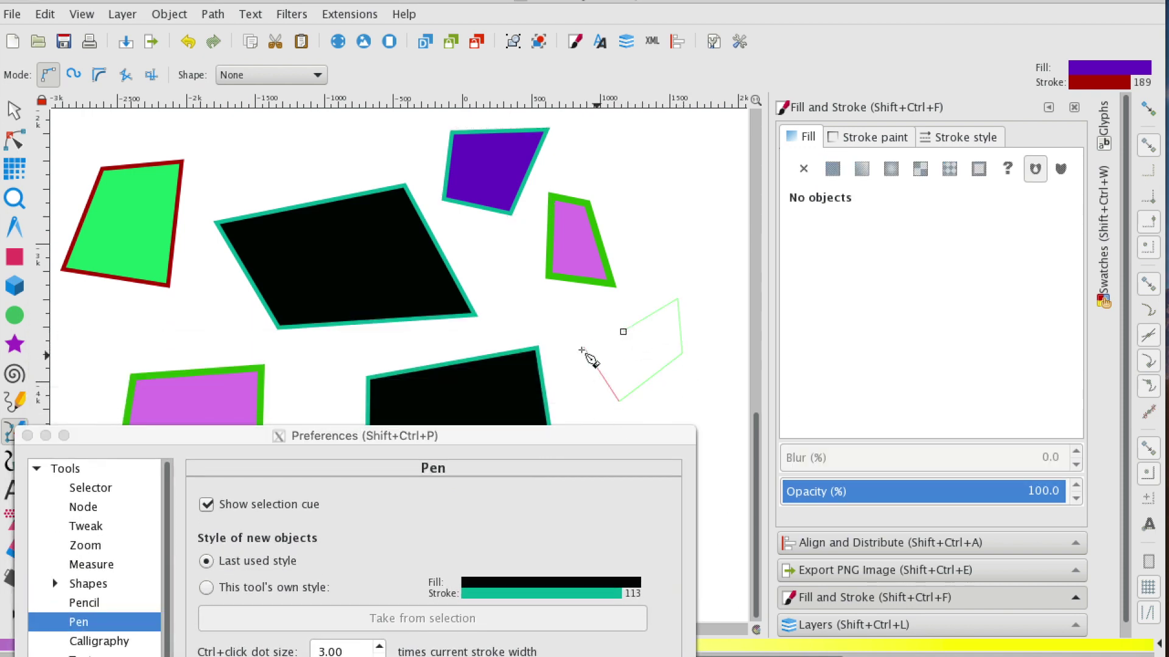
pyautogui.click(623, 332)
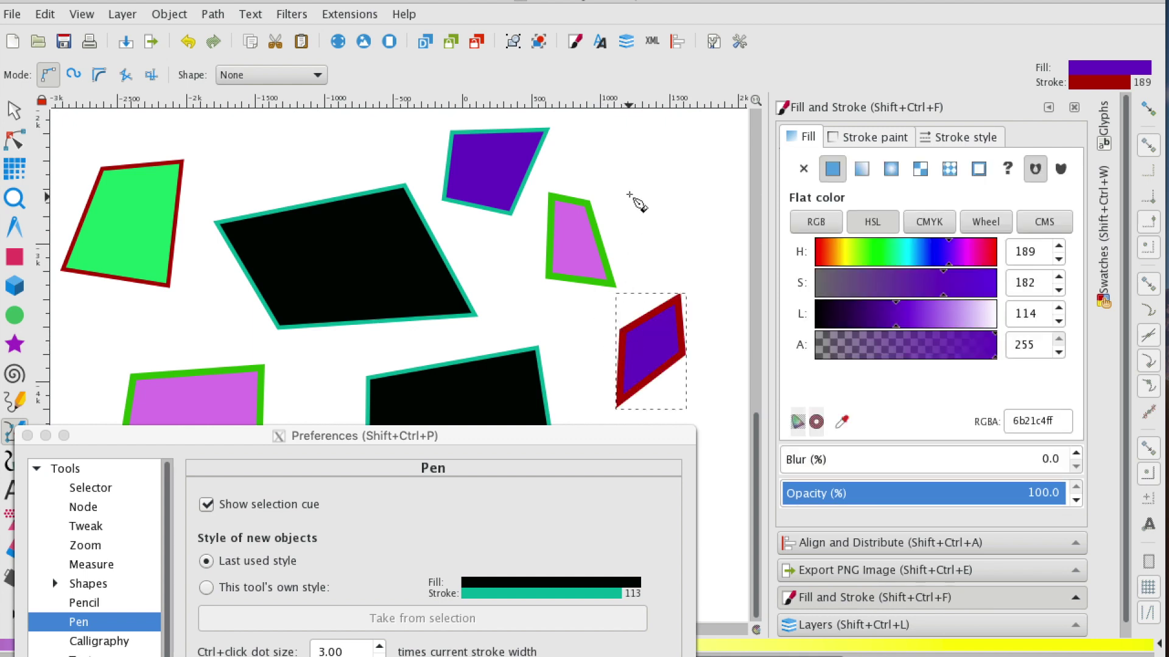
# Draw a second purple, red-outlined quadrilateral at the upper right.
pyautogui.click(643, 179)
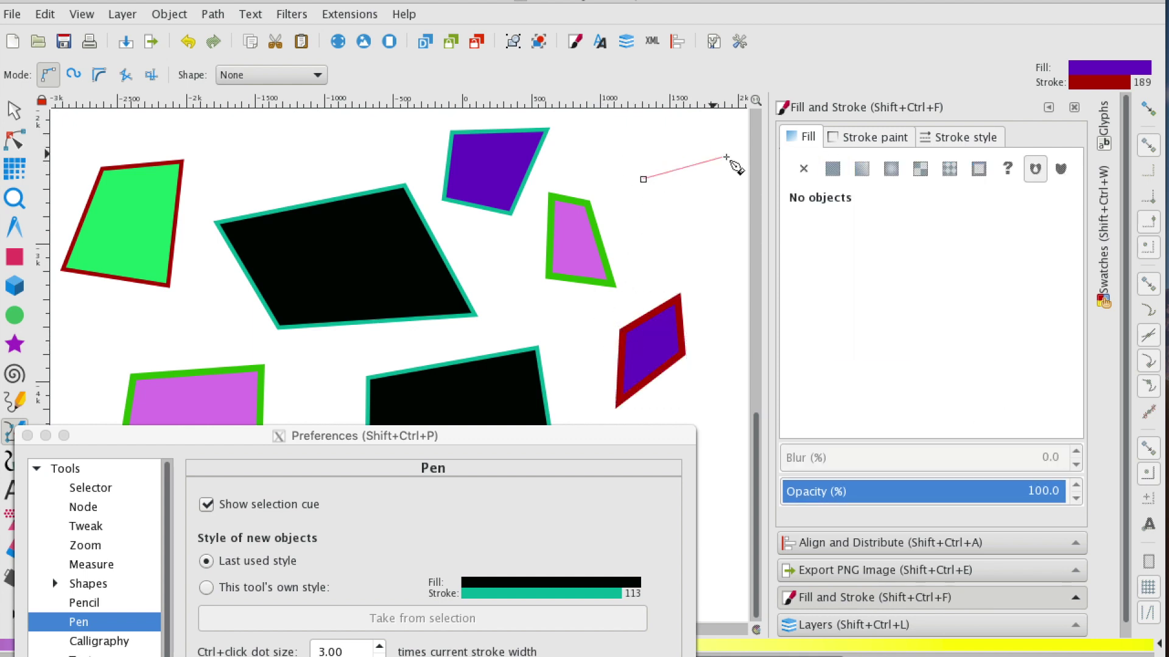
pyautogui.click(706, 180)
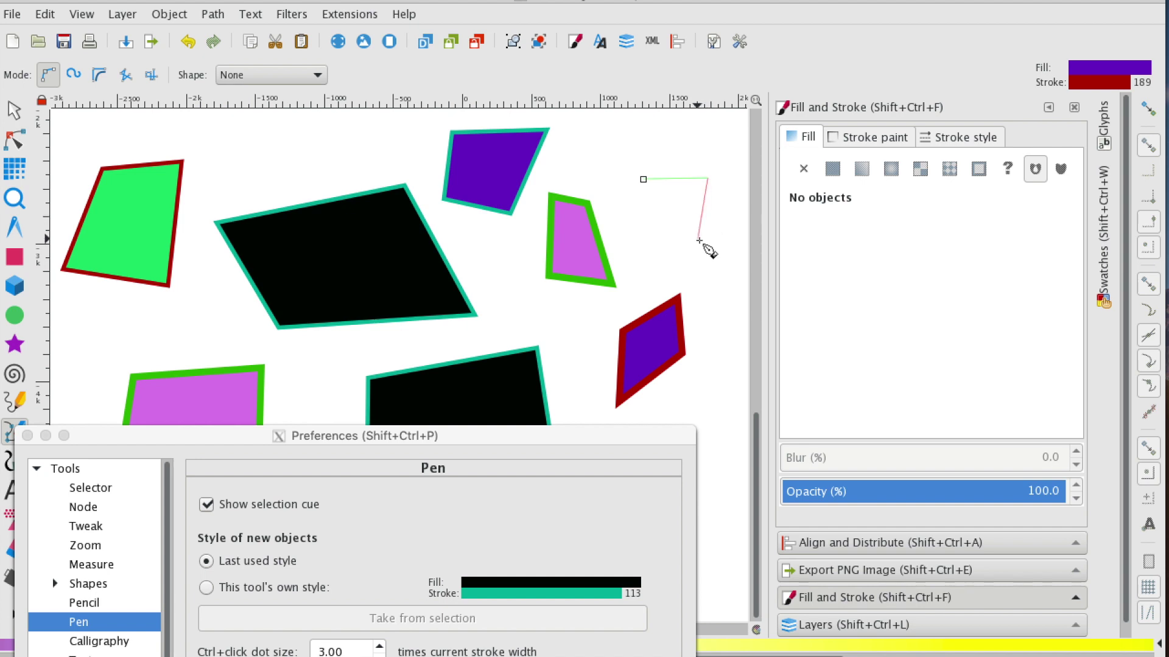
pyautogui.click(699, 239)
pyautogui.click(628, 238)
pyautogui.click(643, 179)
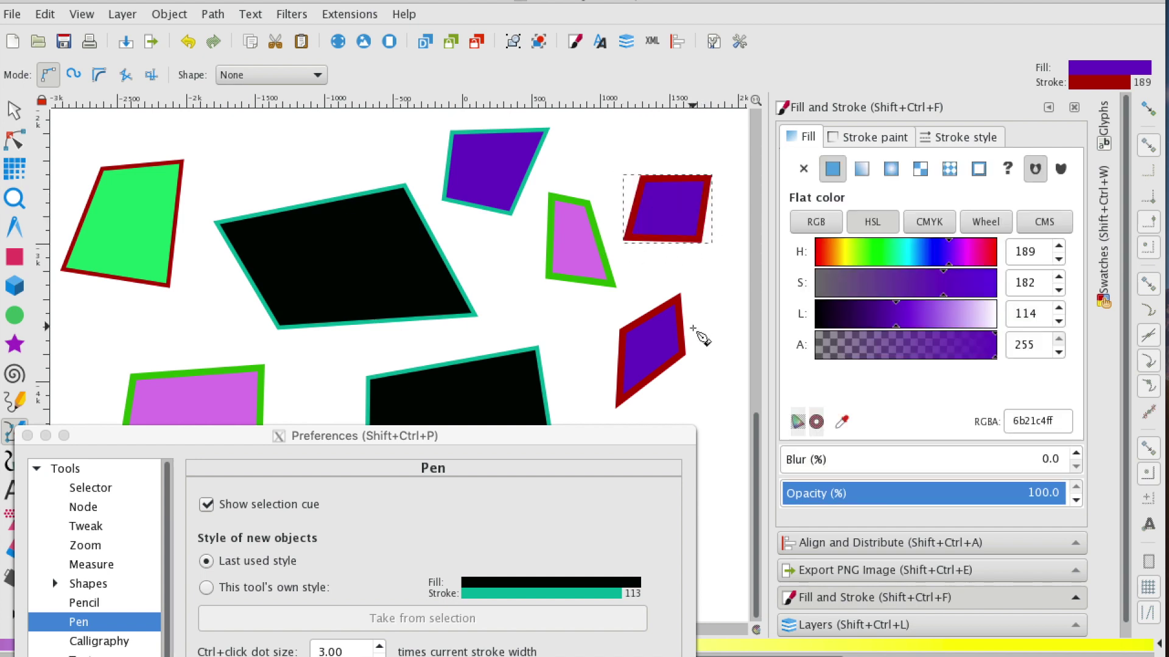
# Draw a third purple quadrilateral at the upper left, then view the Pencil tool preferences.
pyautogui.click(283, 140)
pyautogui.click(304, 176)
pyautogui.click(385, 157)
pyautogui.click(383, 131)
pyautogui.click(282, 140)
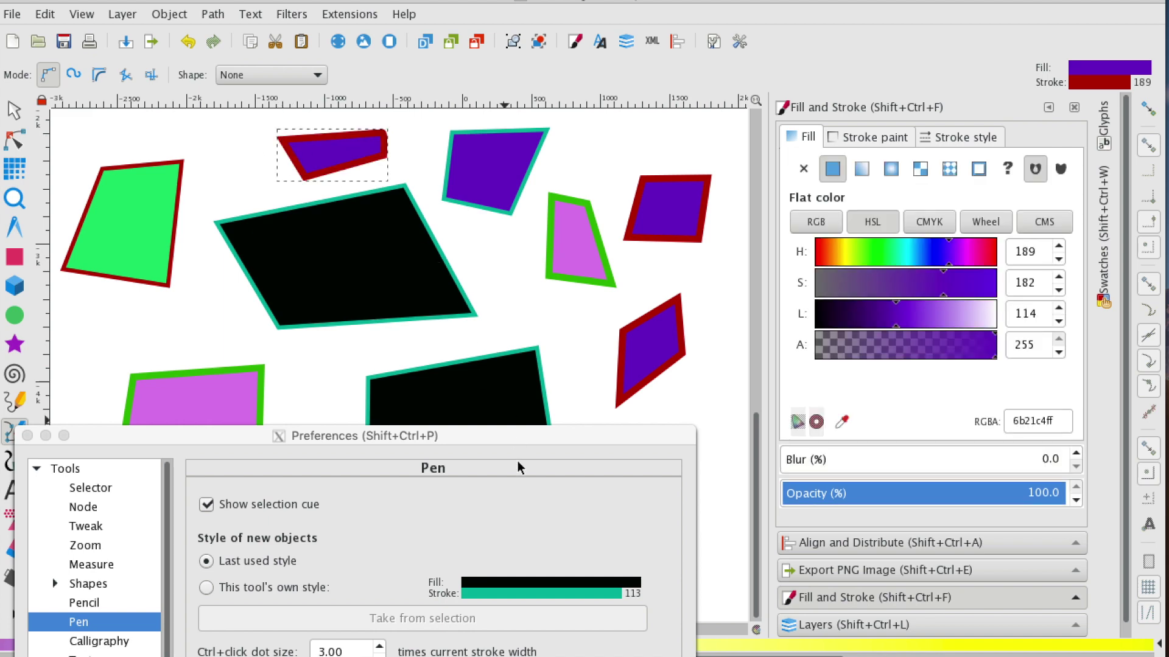
pyautogui.moveTo(523, 441); pyautogui.dragTo(601, 119)
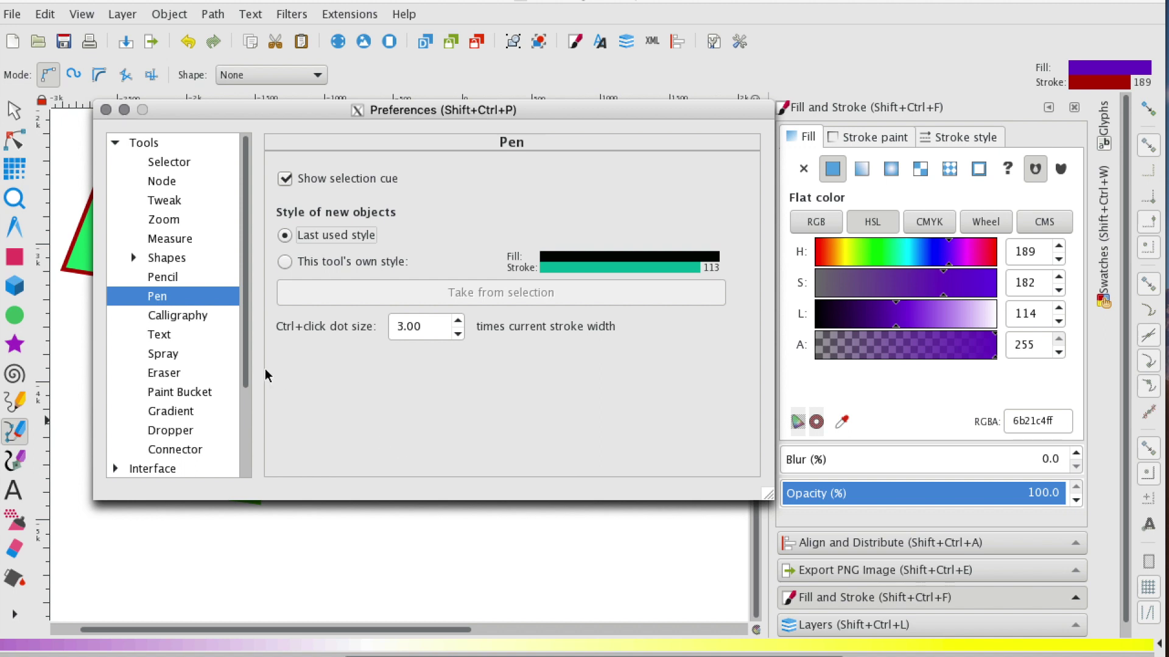
pyautogui.press('Up')
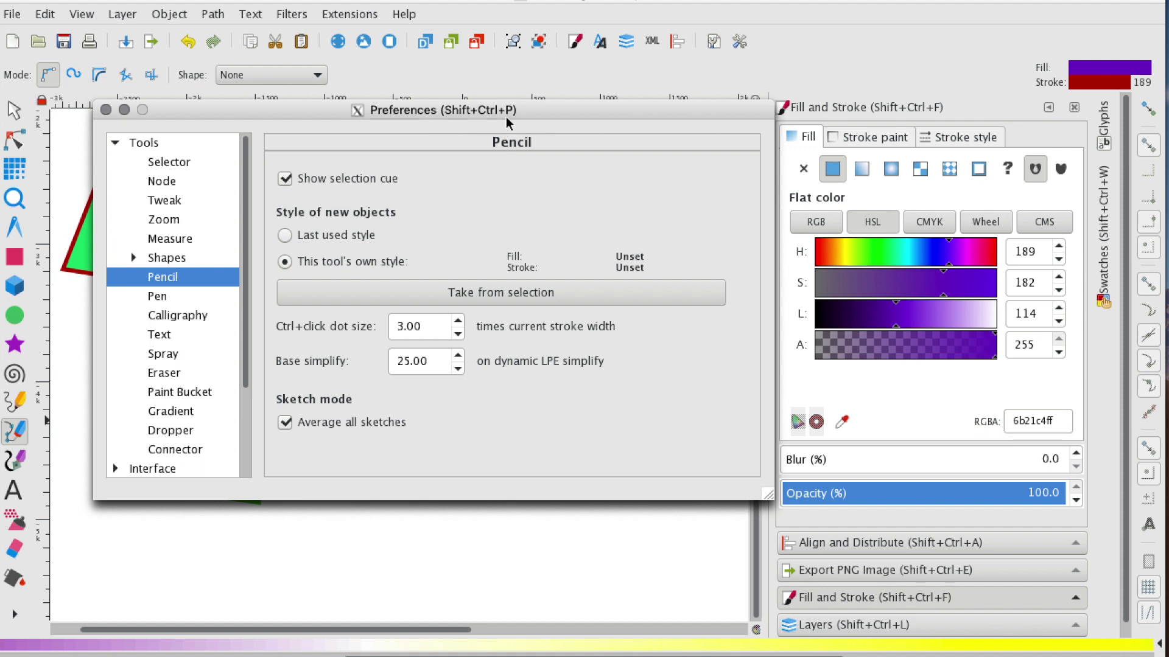
pyautogui.click(189, 198)
pyautogui.click(183, 180)
pyautogui.click(180, 163)
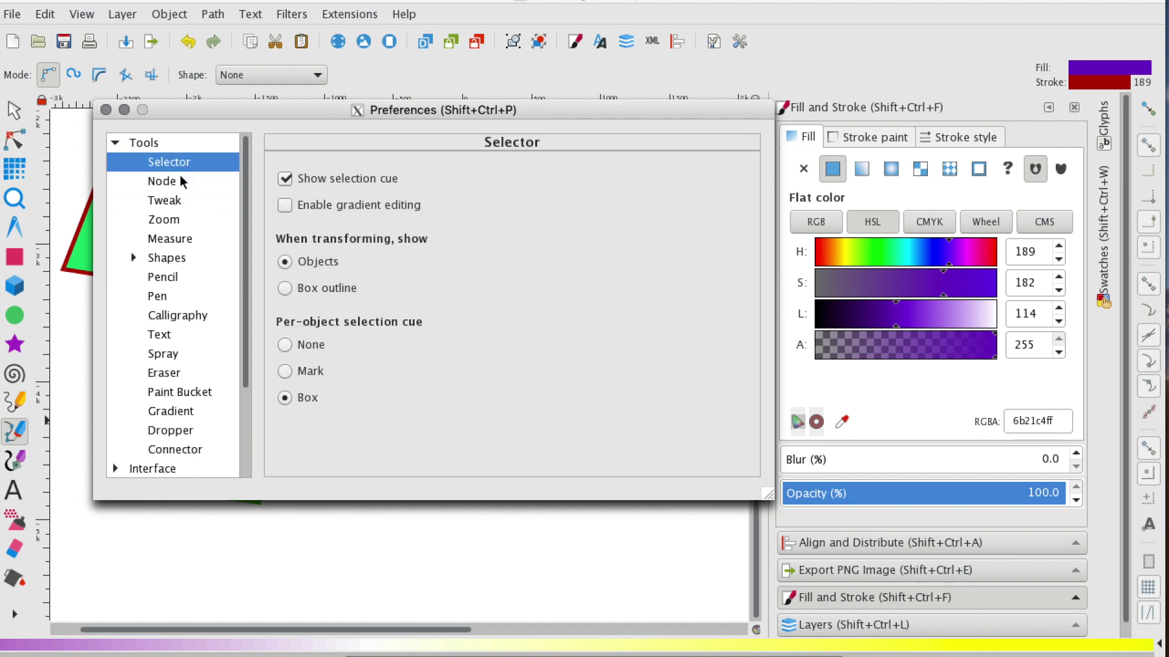
pyautogui.click(181, 370)
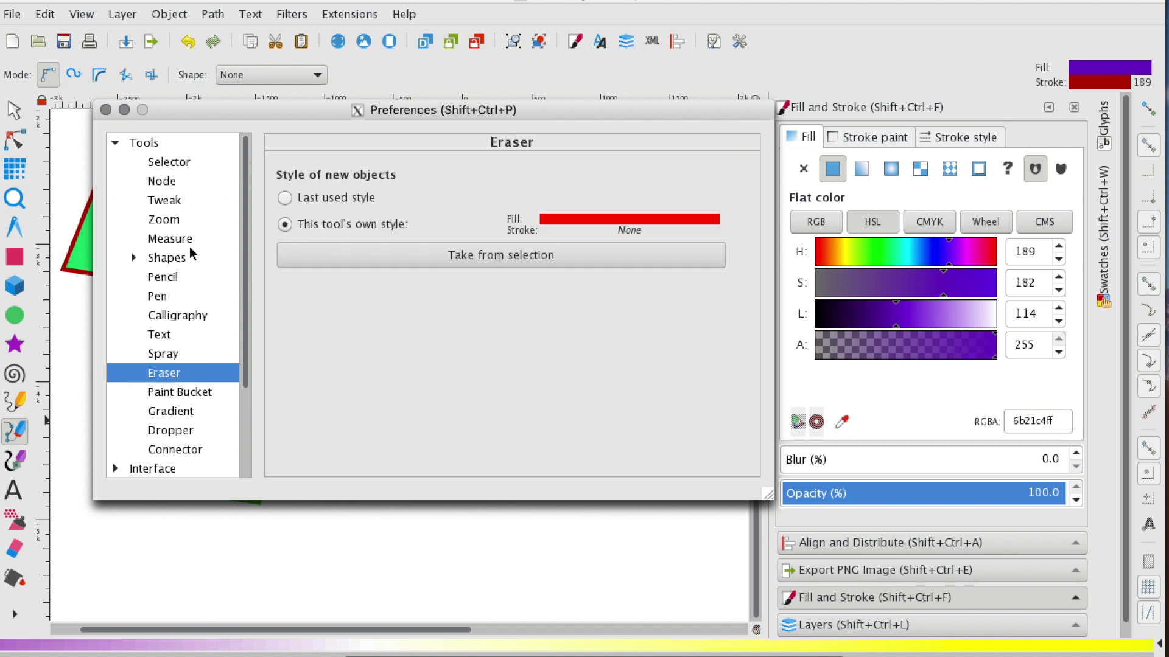
pyautogui.click(169, 292)
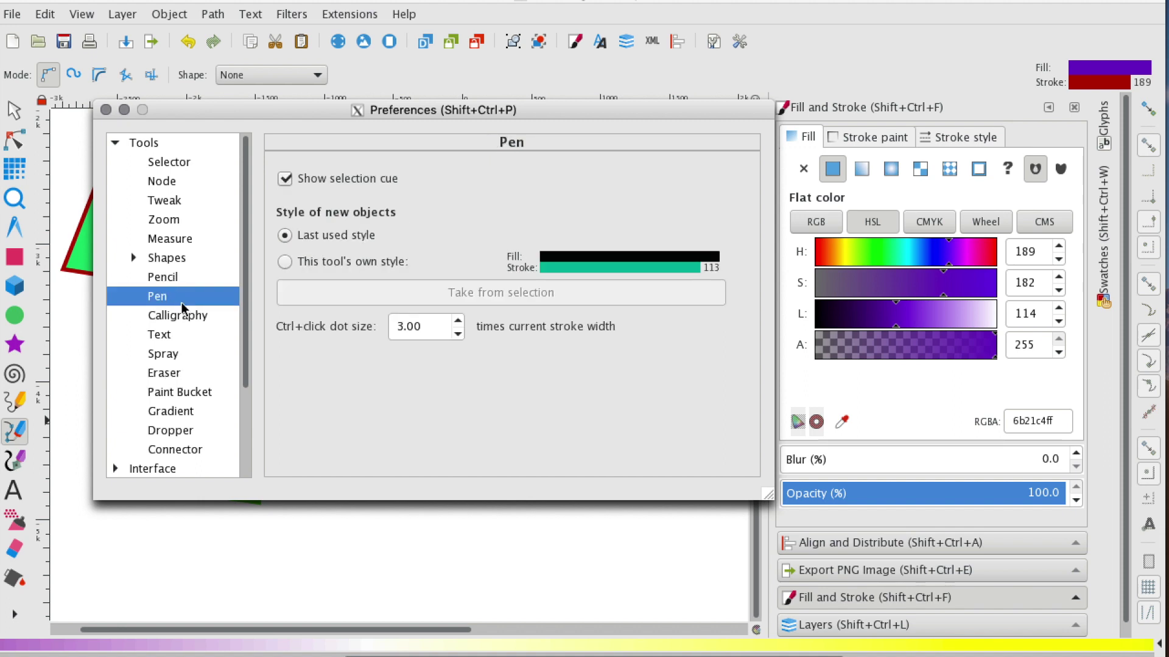